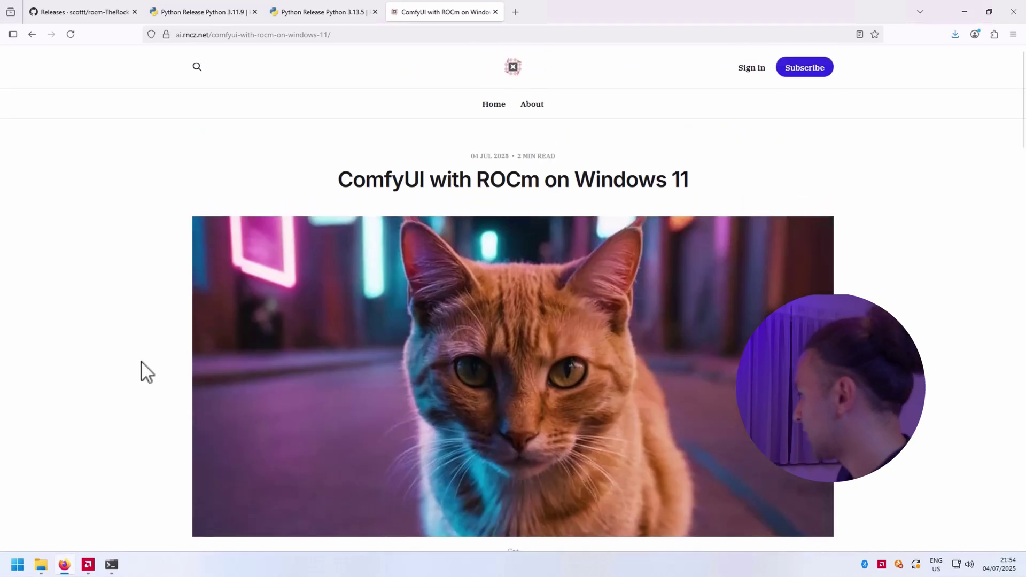
Scroll the ai.rncz.net guide down to the '1. Clone the ComfyUI Repository' section
scroll(147, 372, down, 2)
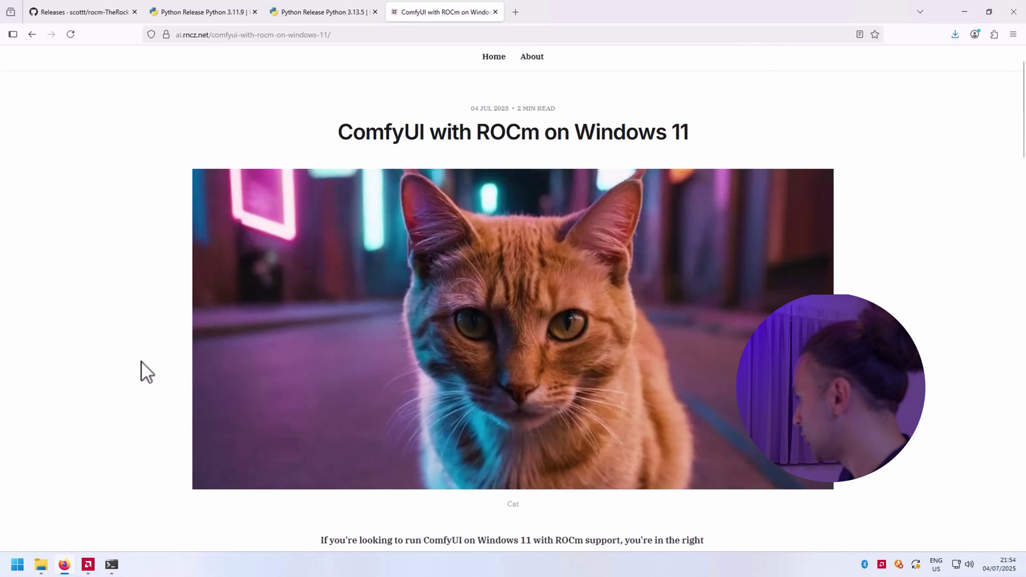
scroll(144, 371, down, 8)
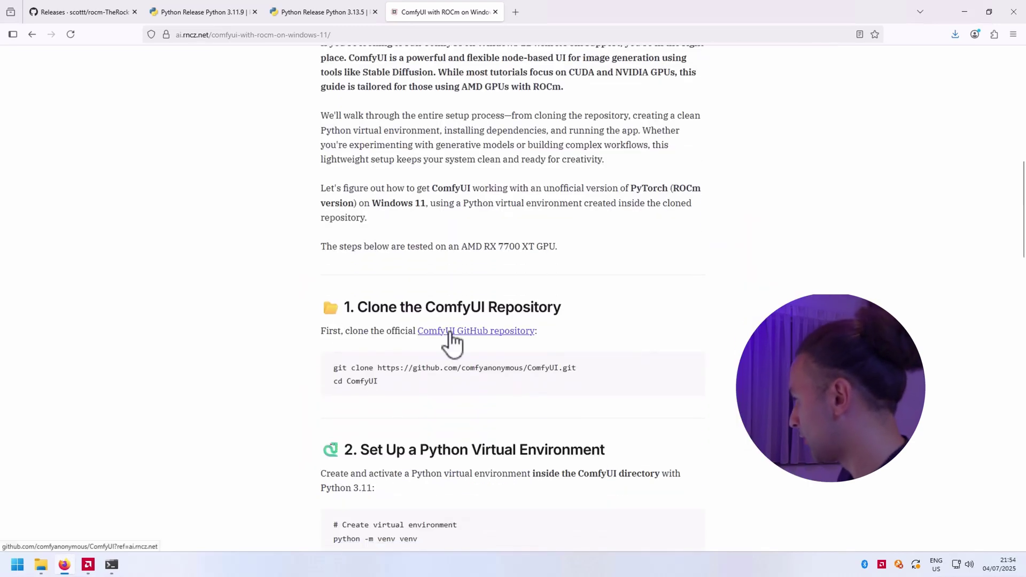
Open the ComfyUI GitHub repository link and review the guide's git clone commands
click(450, 336)
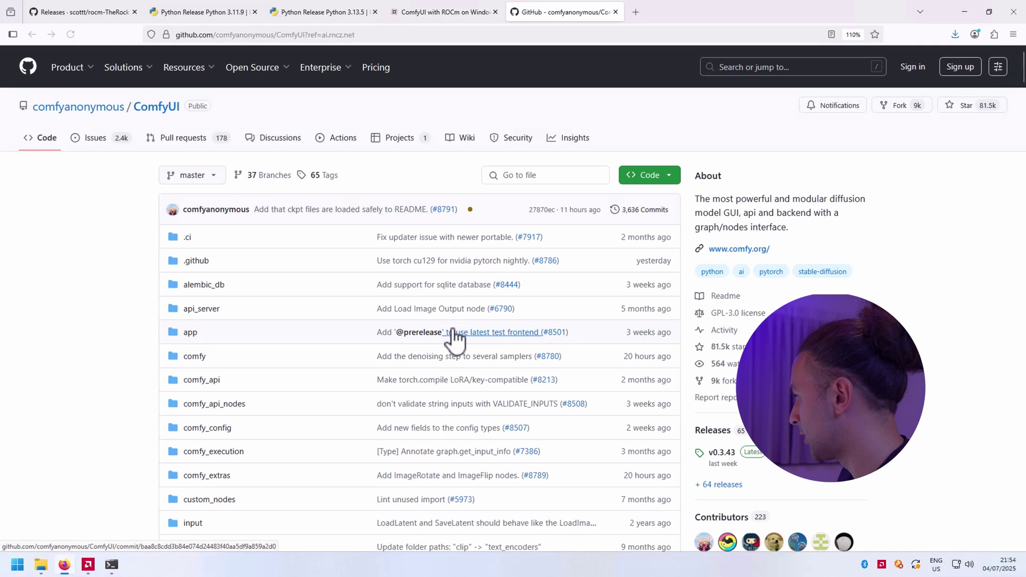
key(ctrl+shift+Tab)
triple_click(359, 382)
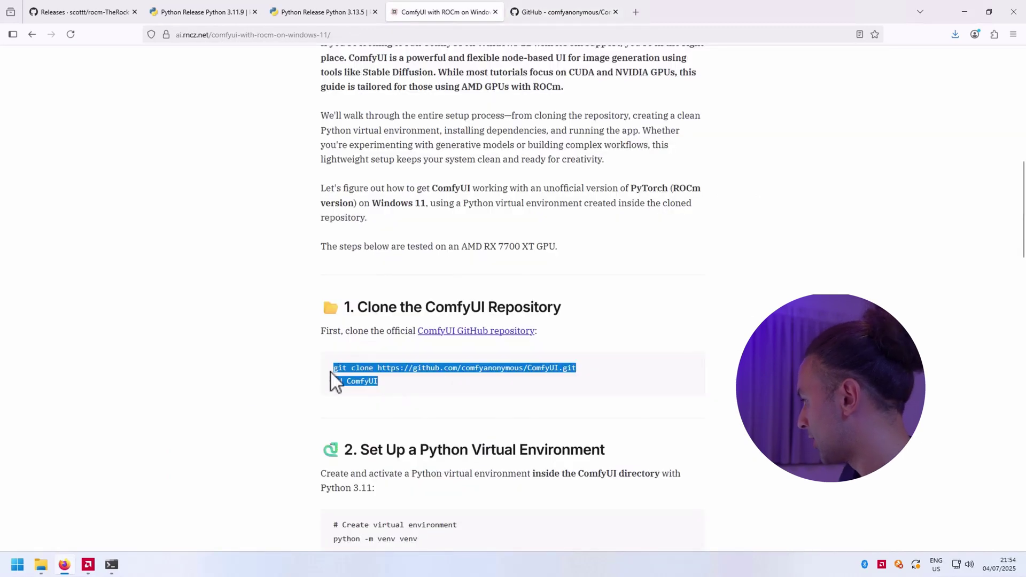
click(377, 383)
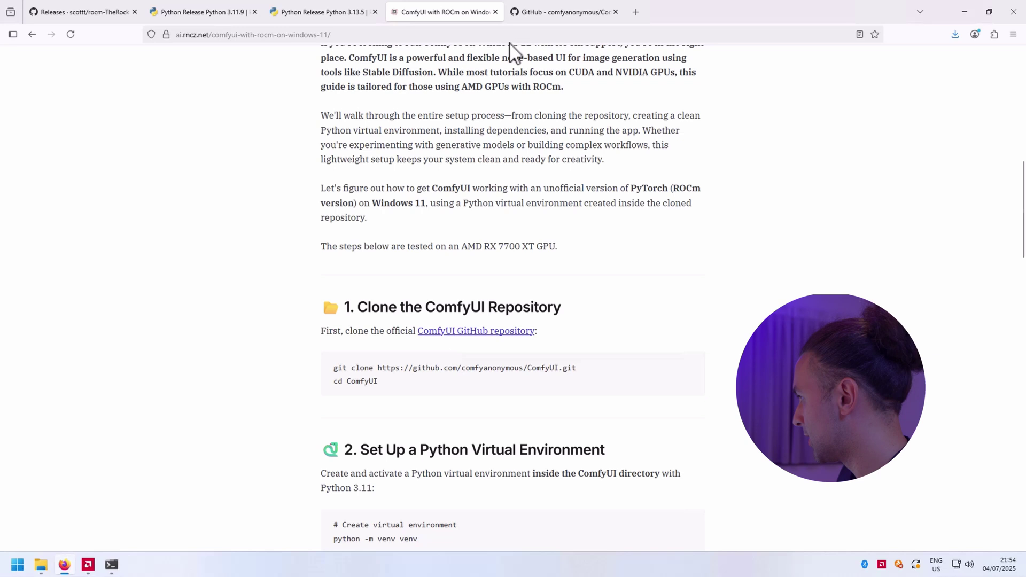
Download ComfyUI-master.zip via Code > Download ZIP and show it in its Downloads folder
click(537, 11)
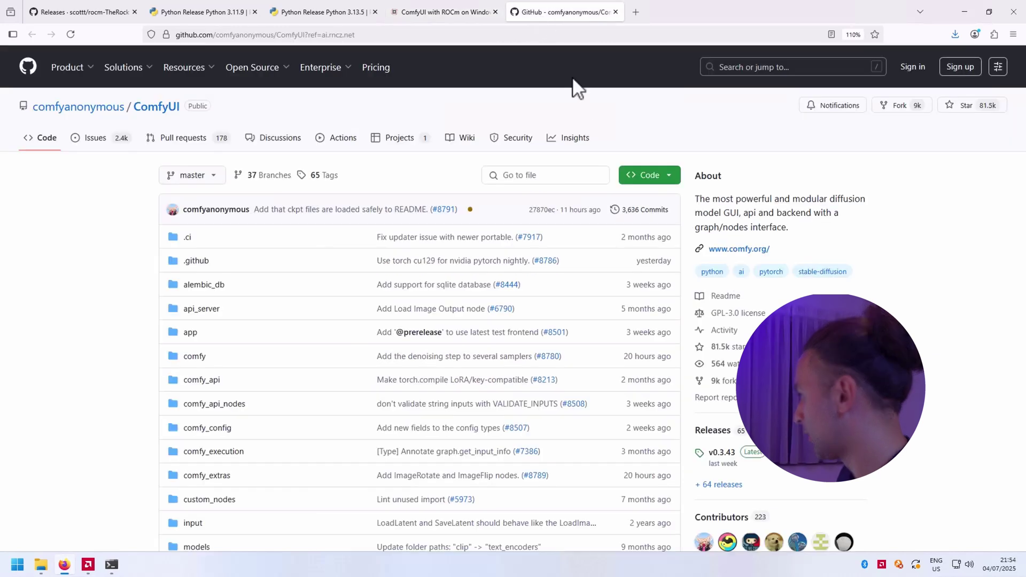
click(677, 176)
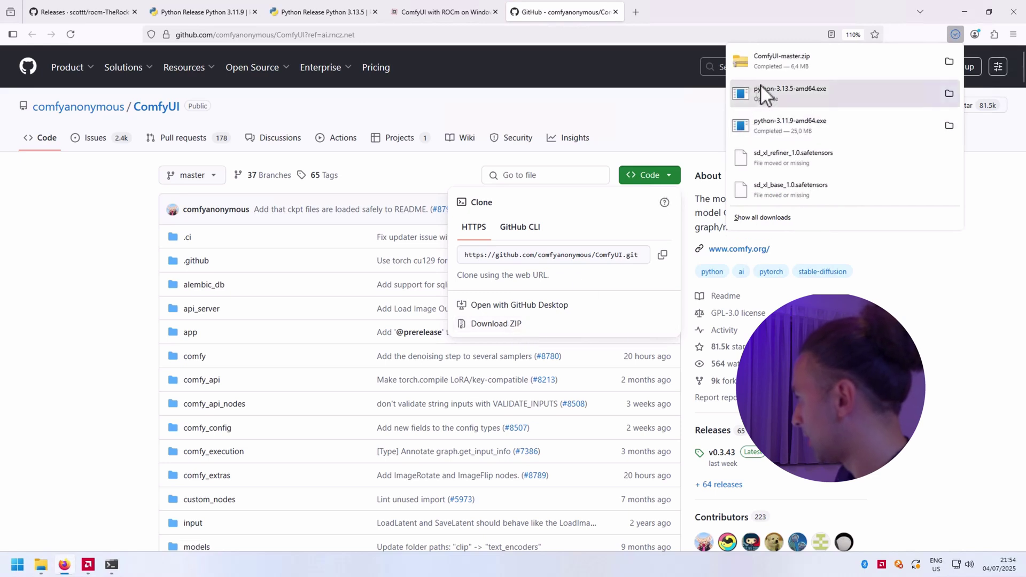
click(949, 61)
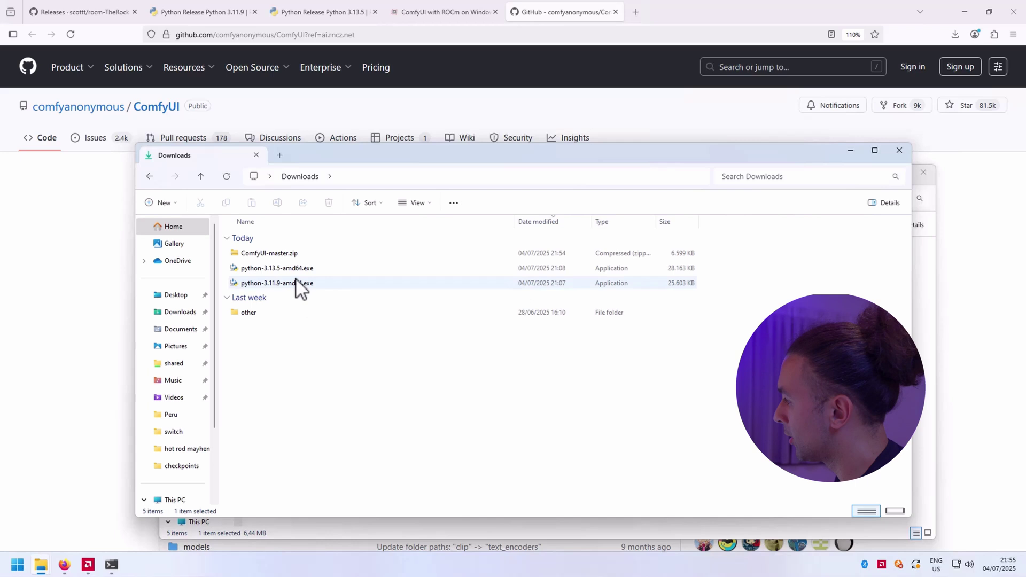
Extract the ComfyUI-master folder from the zip into Downloads by dragging it there
double_click(292, 253)
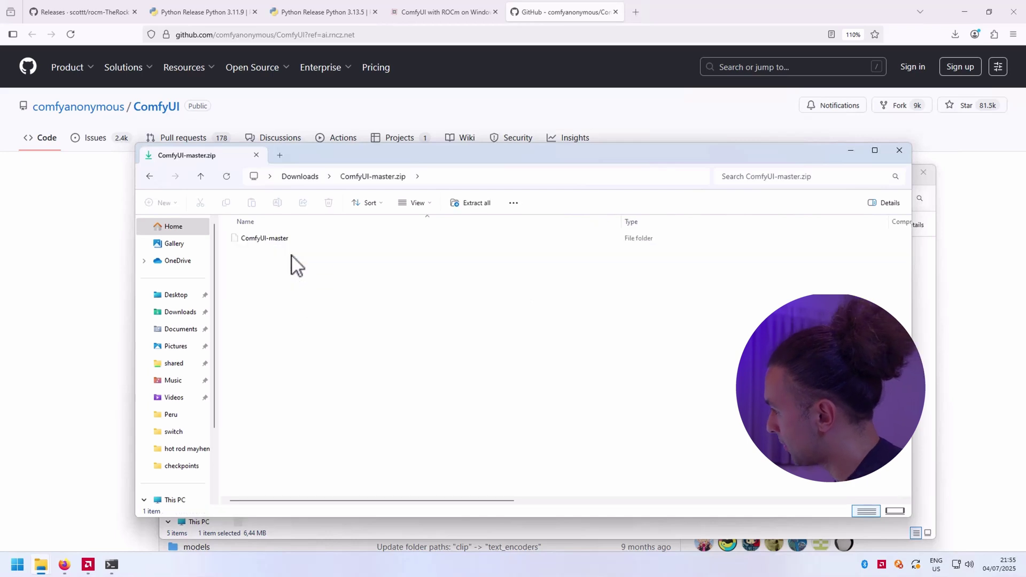
double_click(284, 243)
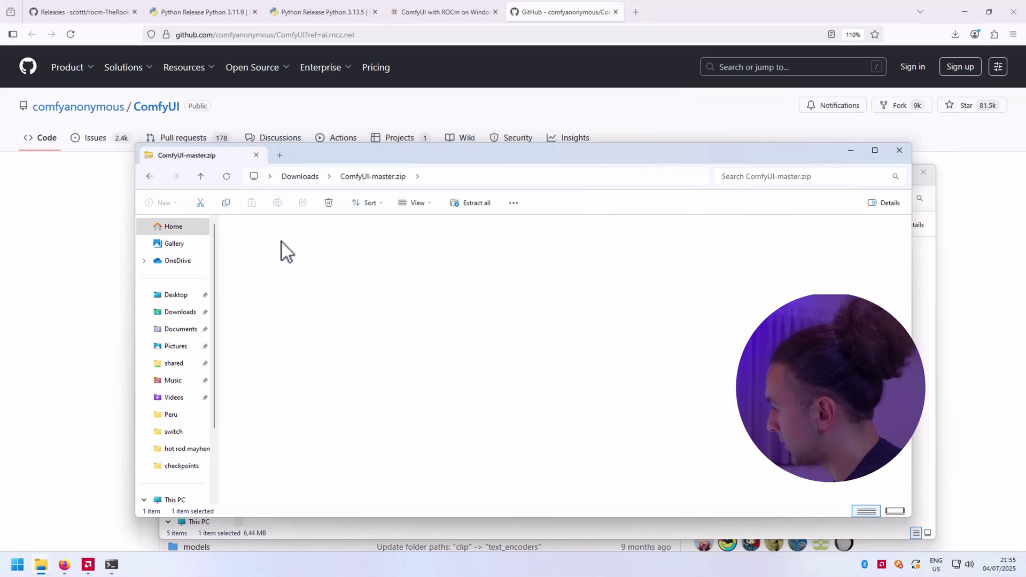
click(392, 180)
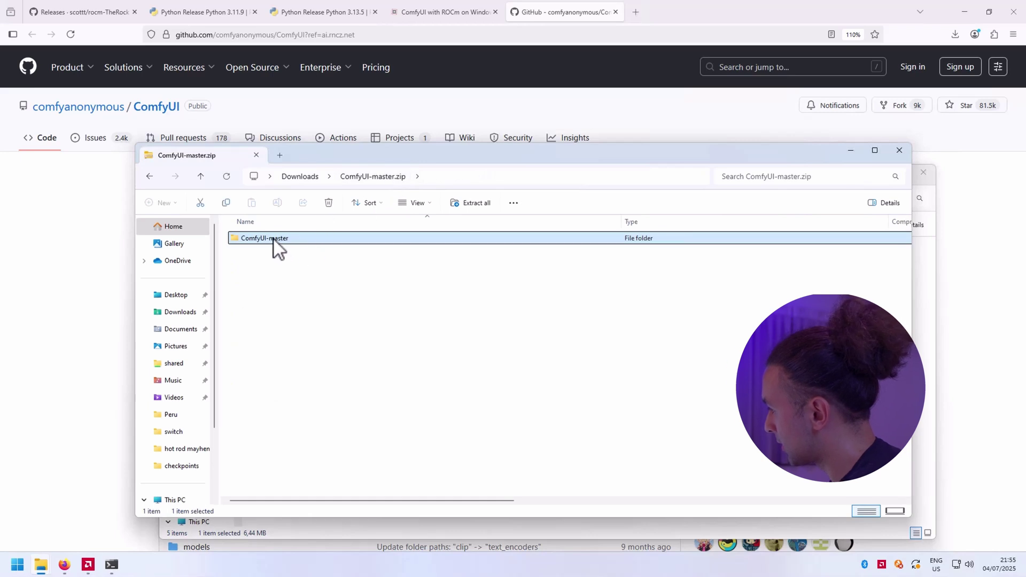
drag(275, 245, 309, 177)
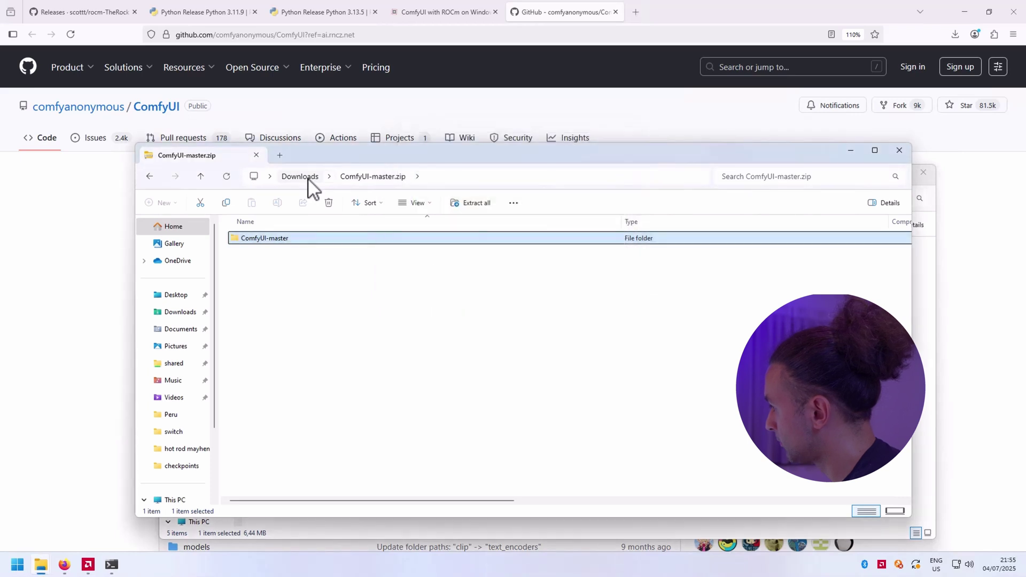
click(308, 176)
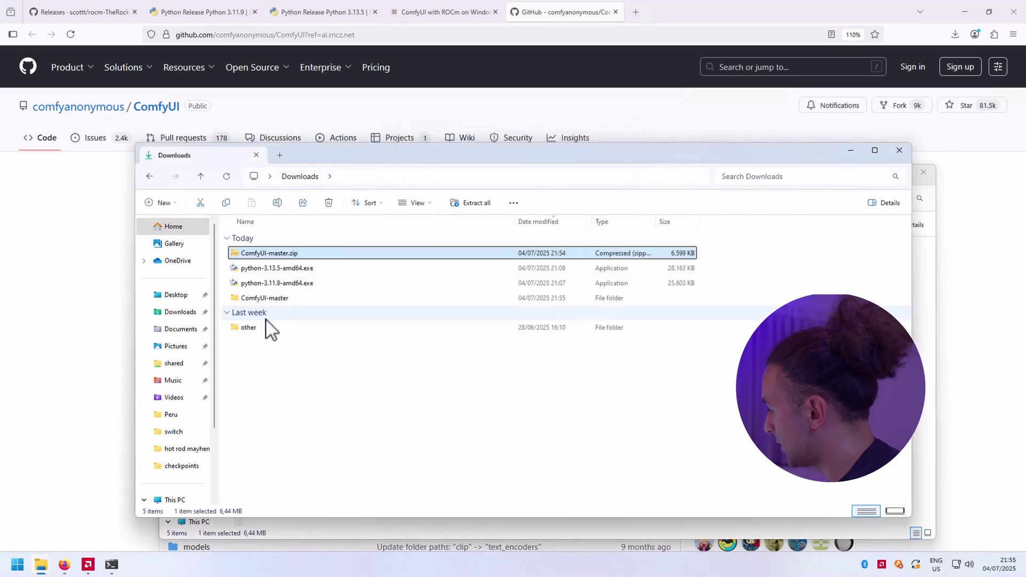
Rename the extracted folder to ComfyUI, open it and maximise the window
click(269, 299)
click(275, 301)
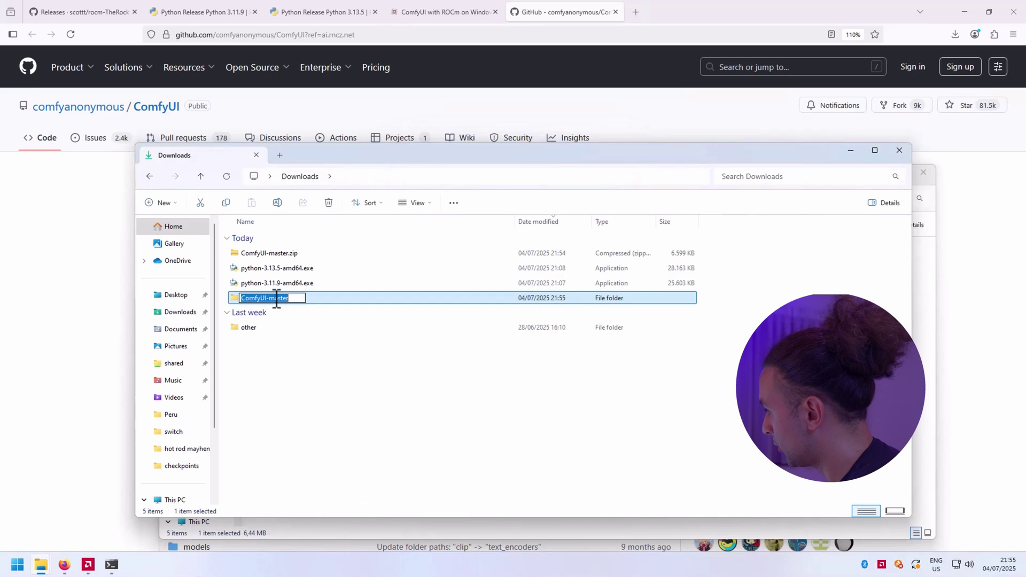
click(270, 298)
drag(269, 298, 319, 297)
key(BackSpace)
key(BackSpace)
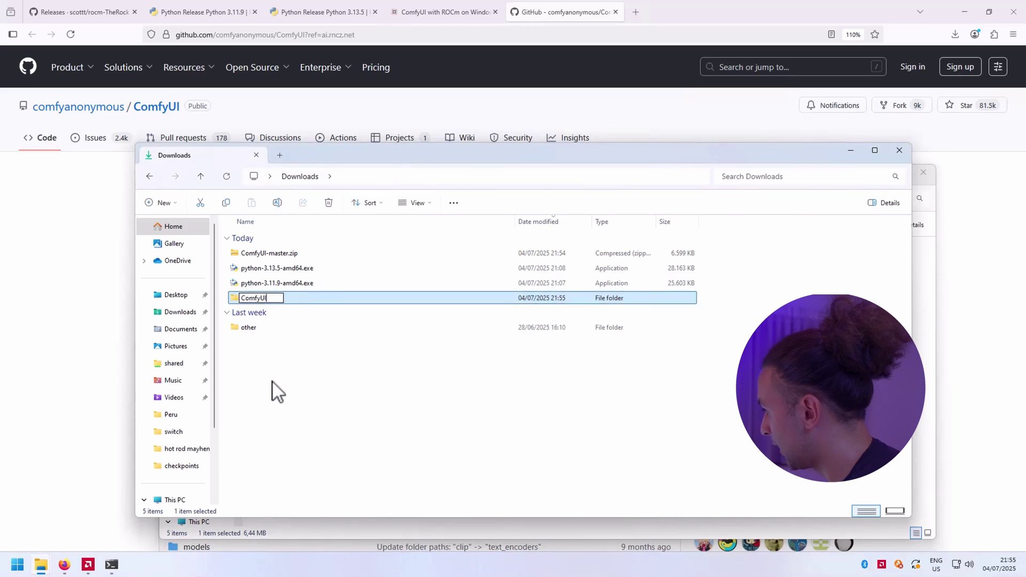
click(274, 387)
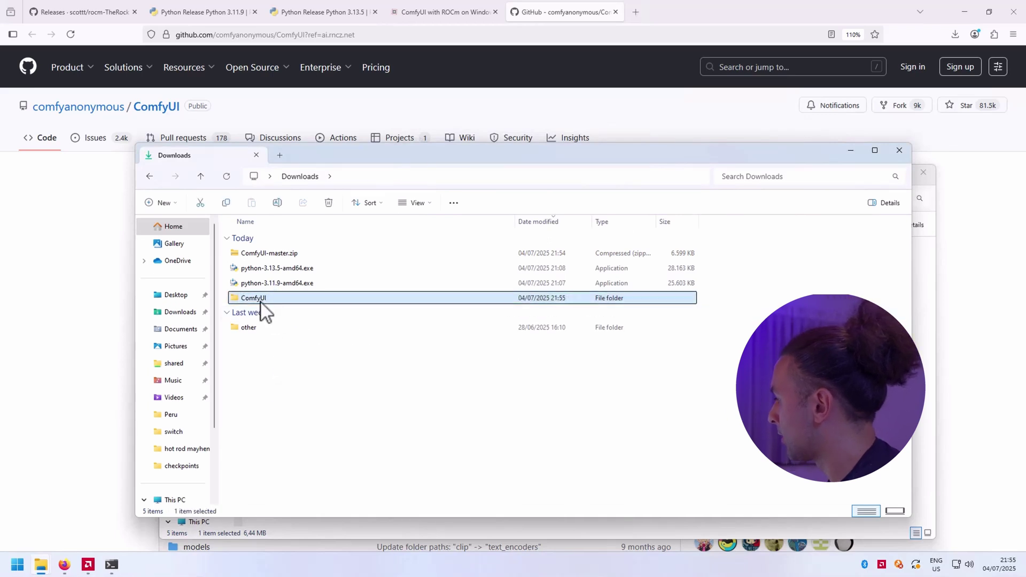
double_click(260, 301)
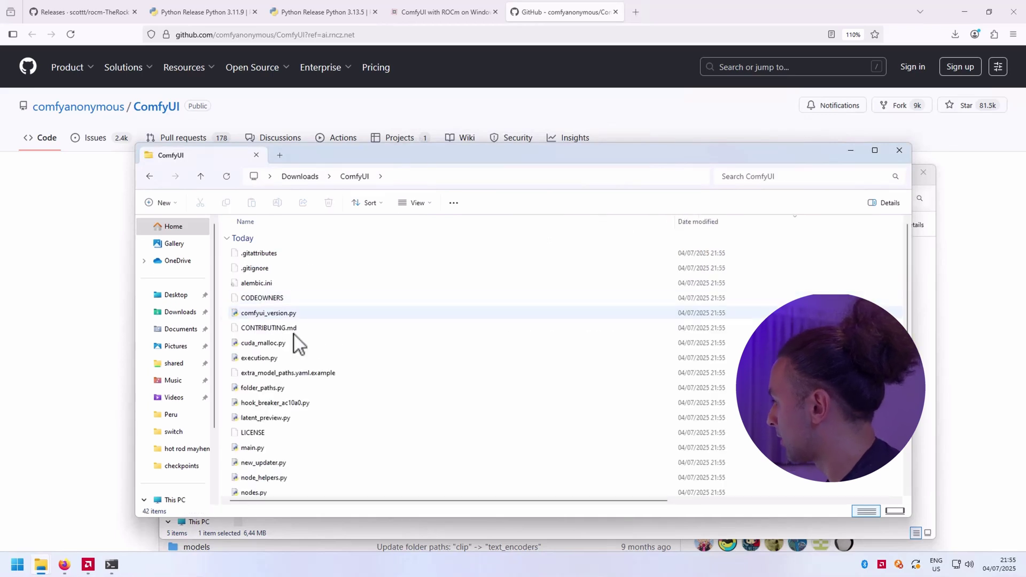
double_click(369, 154)
Run Python 3.11.9 Setup, choose Modify to view Optional Features, then cancel setup
key(alt+Tab)
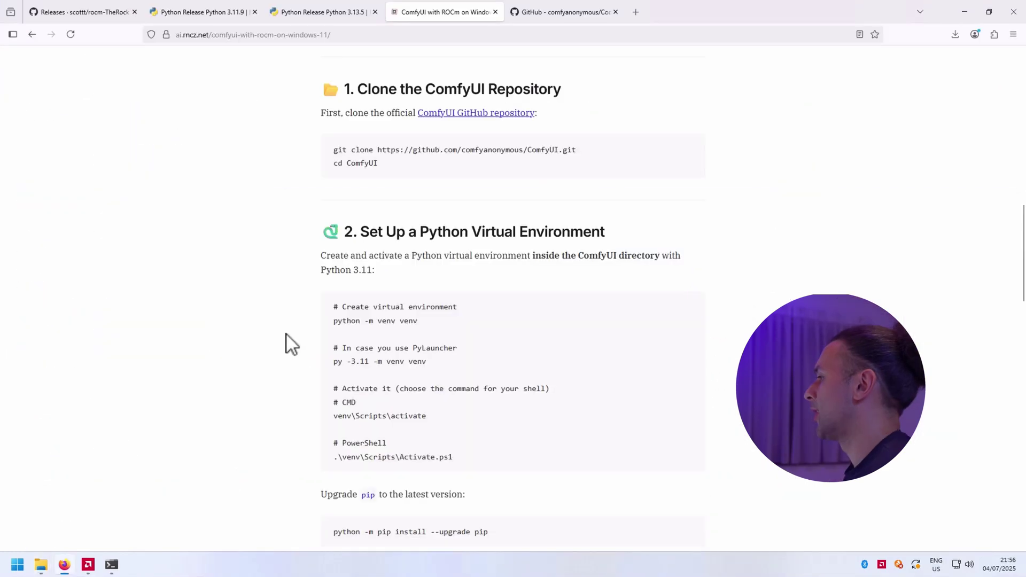
click(195, 16)
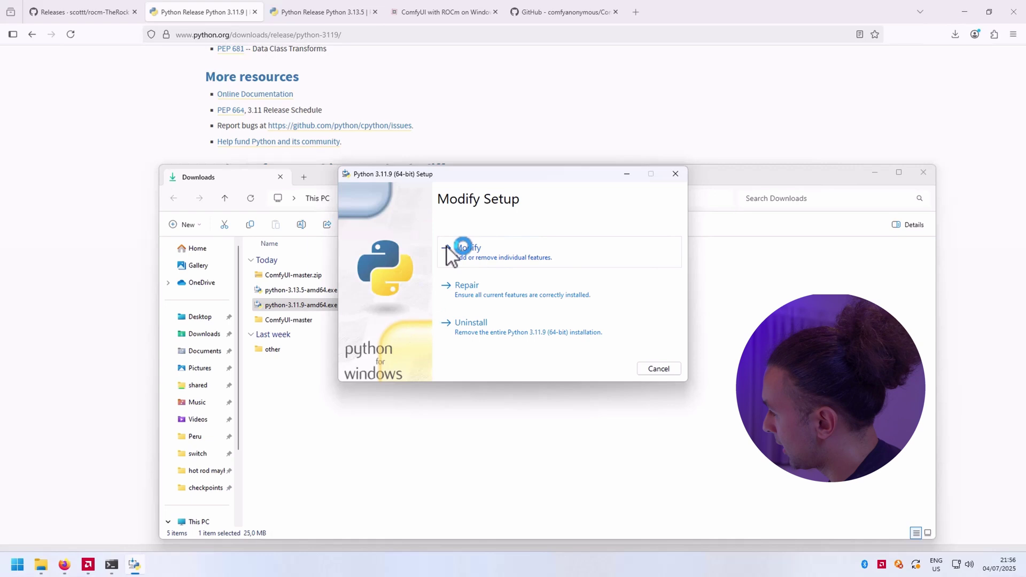
click(476, 250)
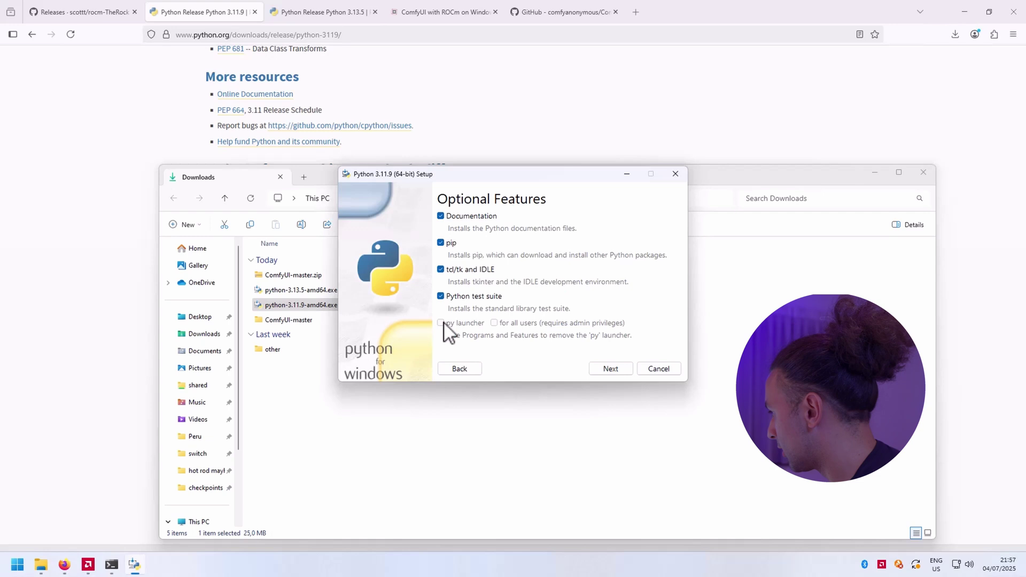
click(654, 369)
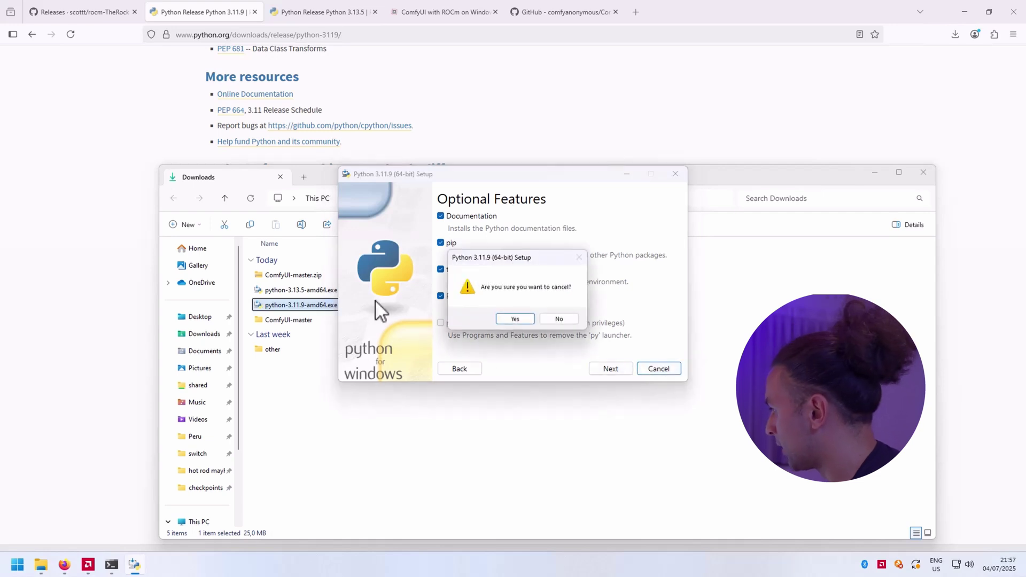
click(515, 319)
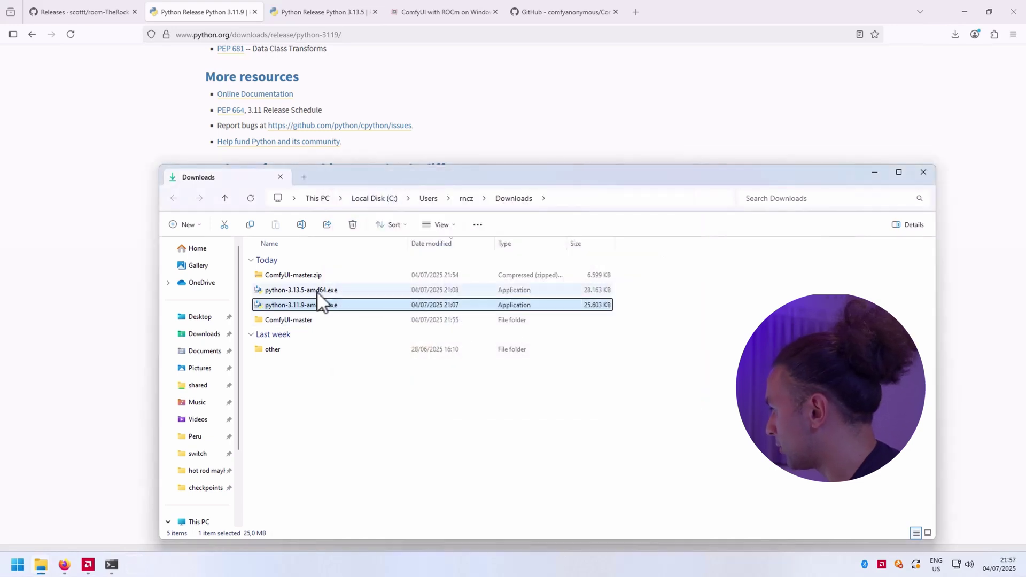
Modify Python 3.13.5 to add the py launcher, then close setup after the policy error 0x80070659
double_click(320, 291)
click(517, 244)
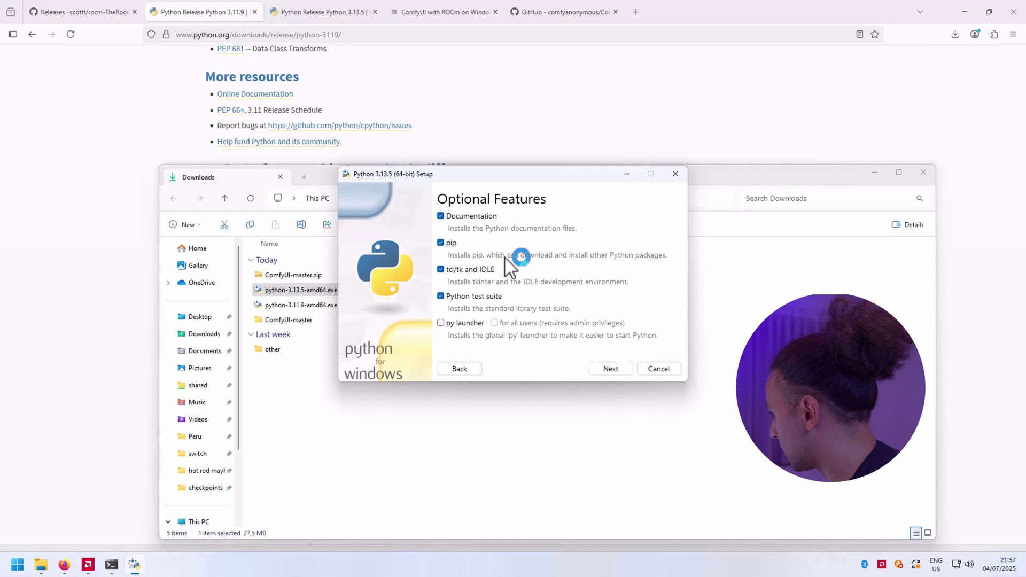
click(443, 323)
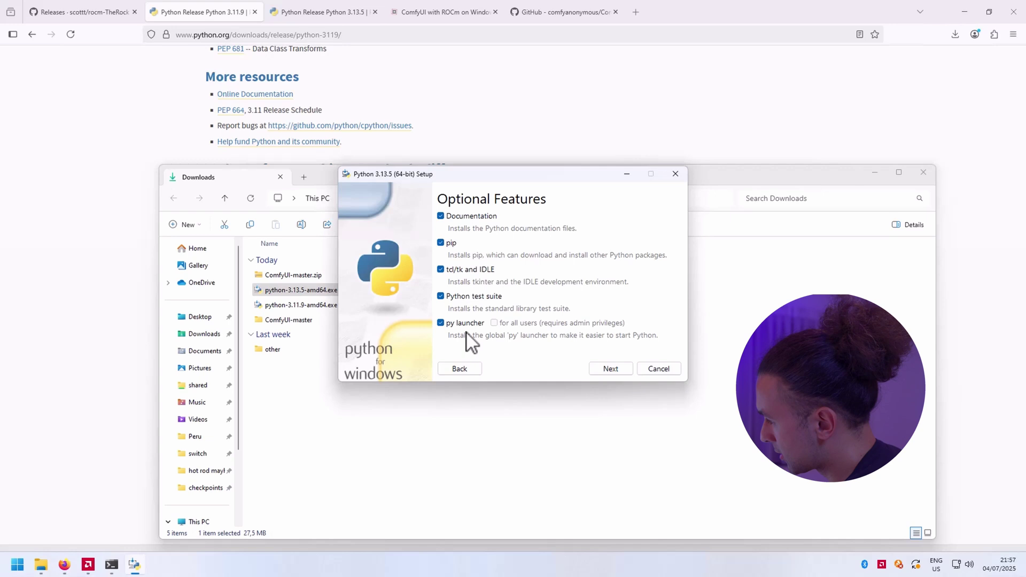
click(609, 370)
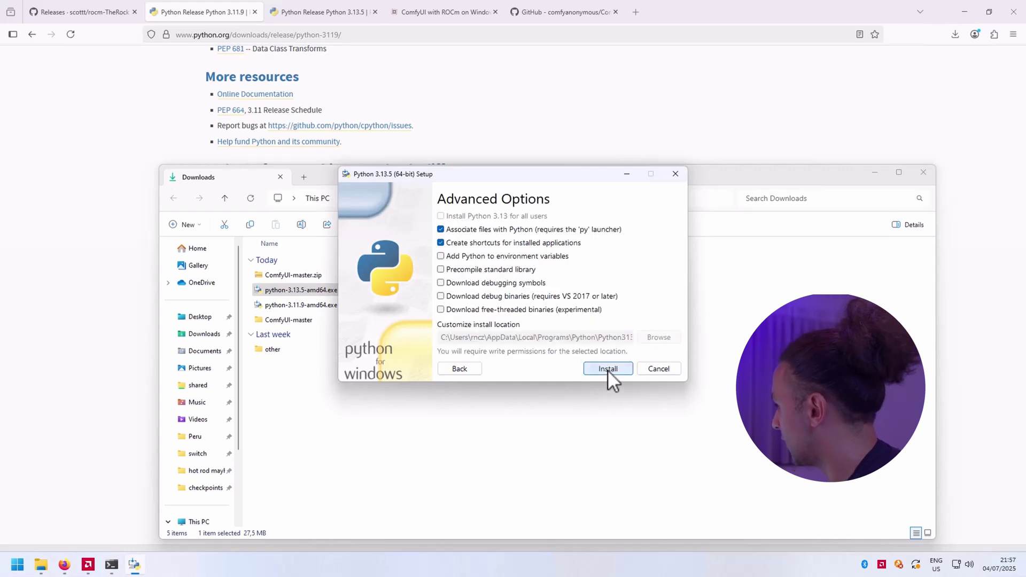
click(608, 368)
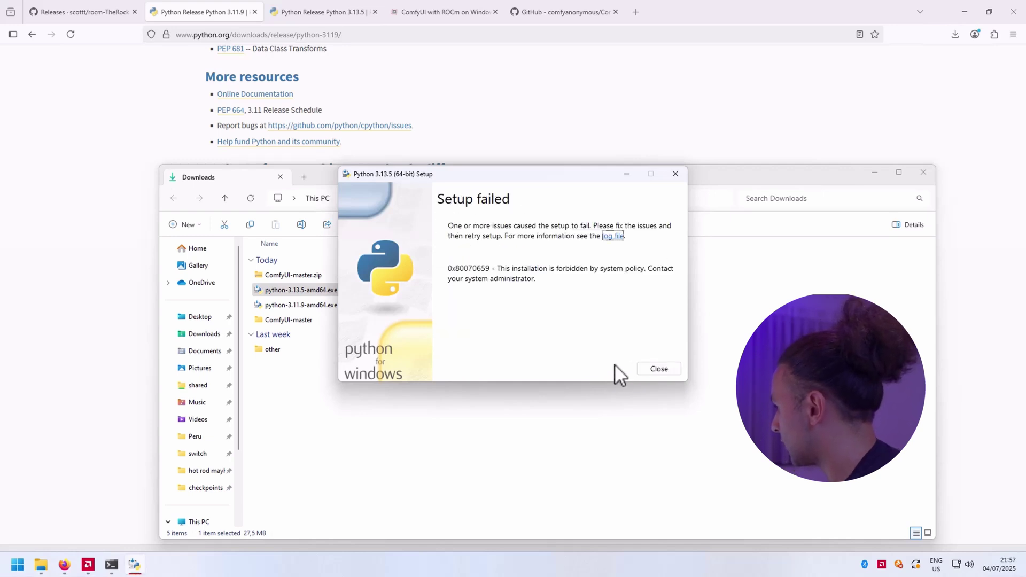
click(658, 368)
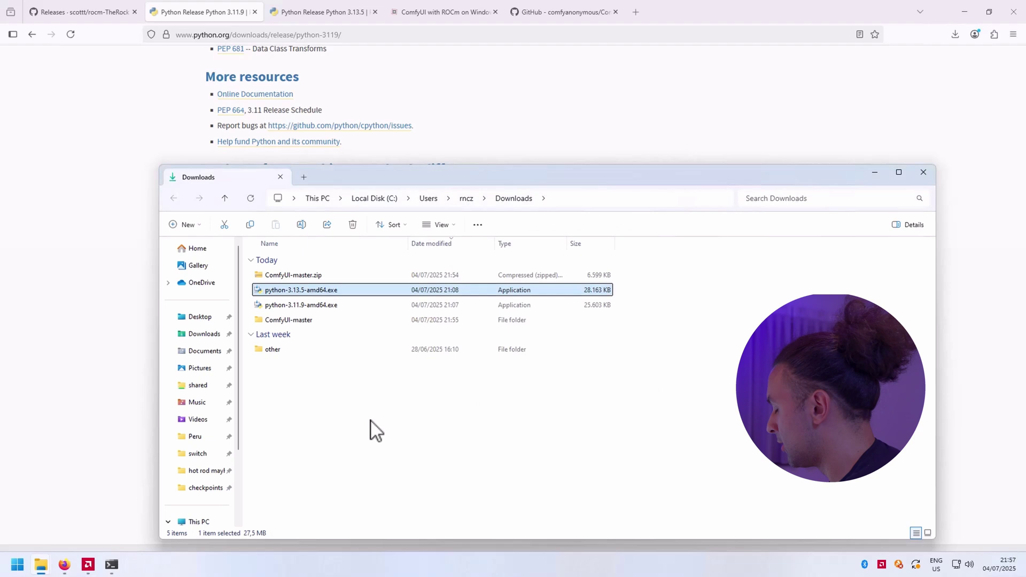
Bring the home-folder Command Prompt window forward and move it up and left
click(111, 565)
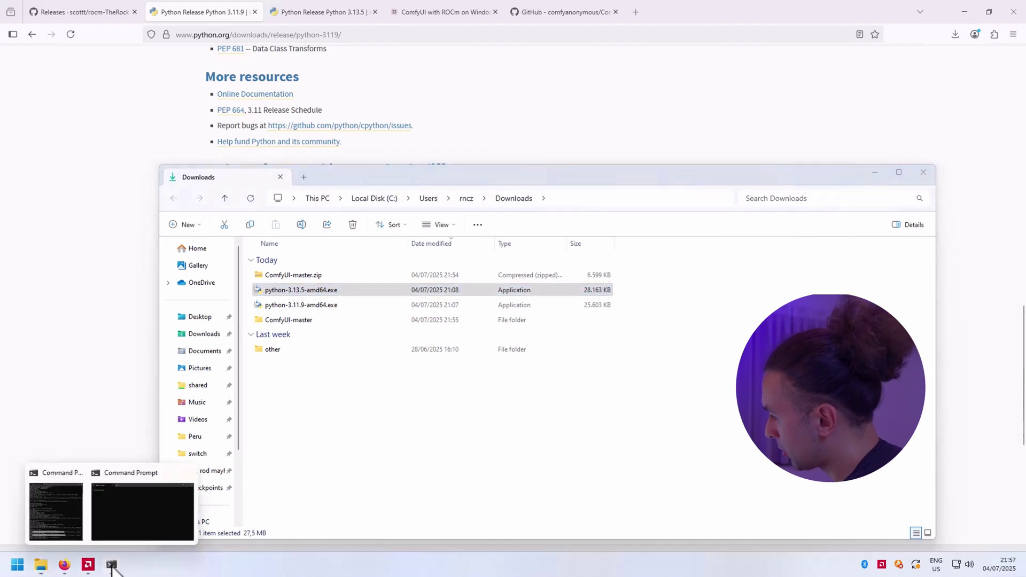
click(135, 526)
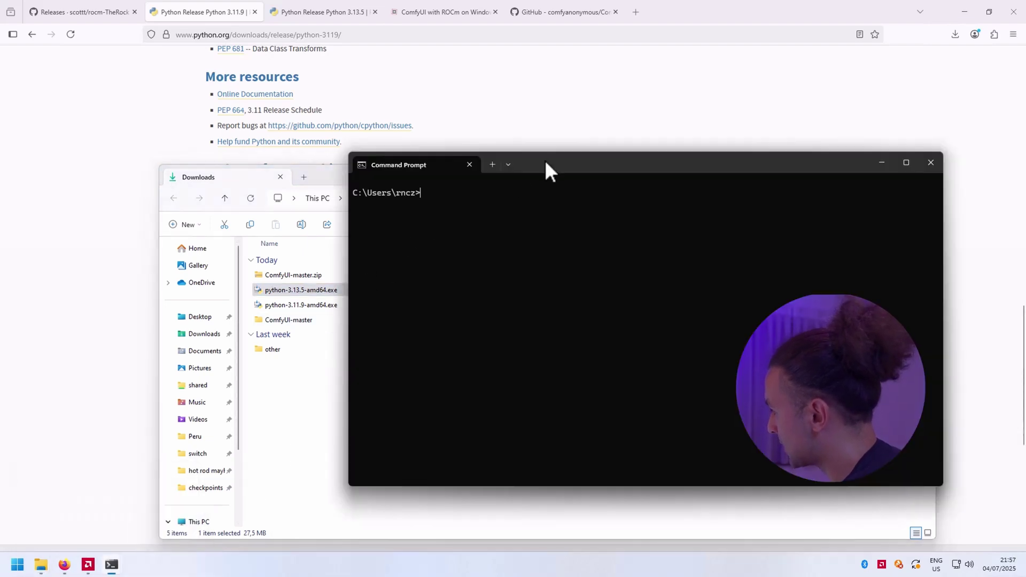
drag(544, 159, 409, 147)
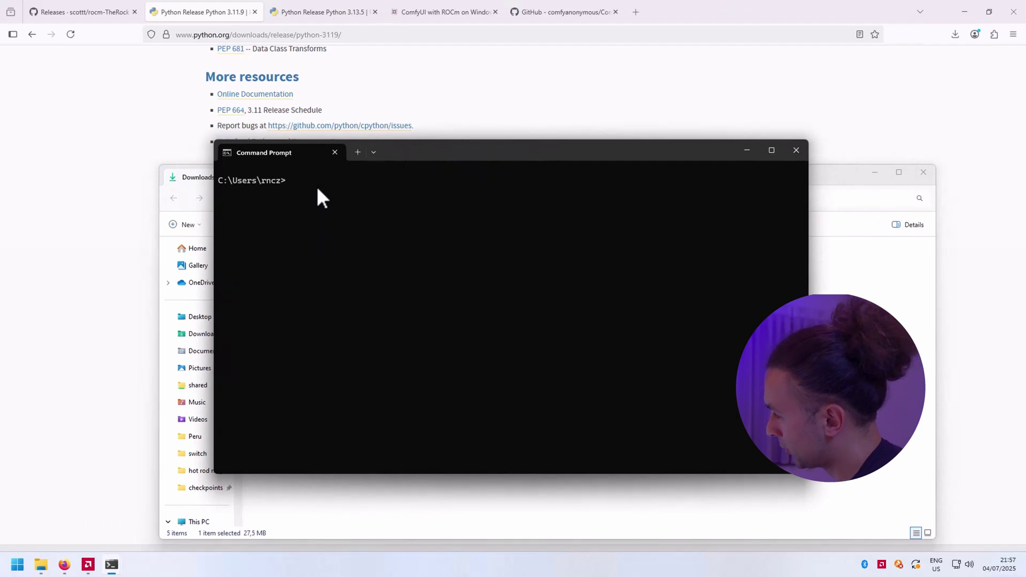
Launch a new cmd window from Start search, then close that extra window
click(17, 562)
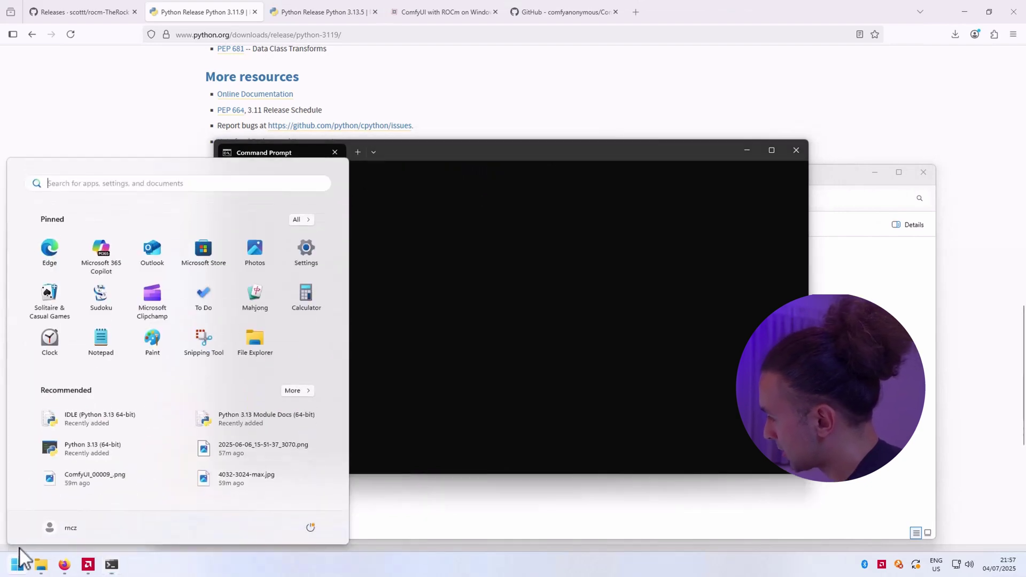
text(c)
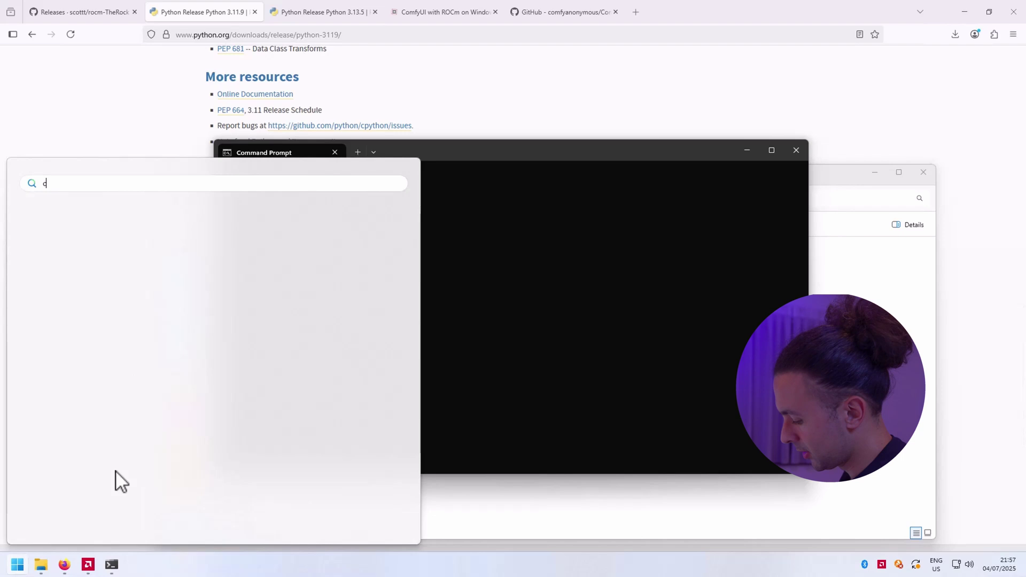
text(md)
key(Return)
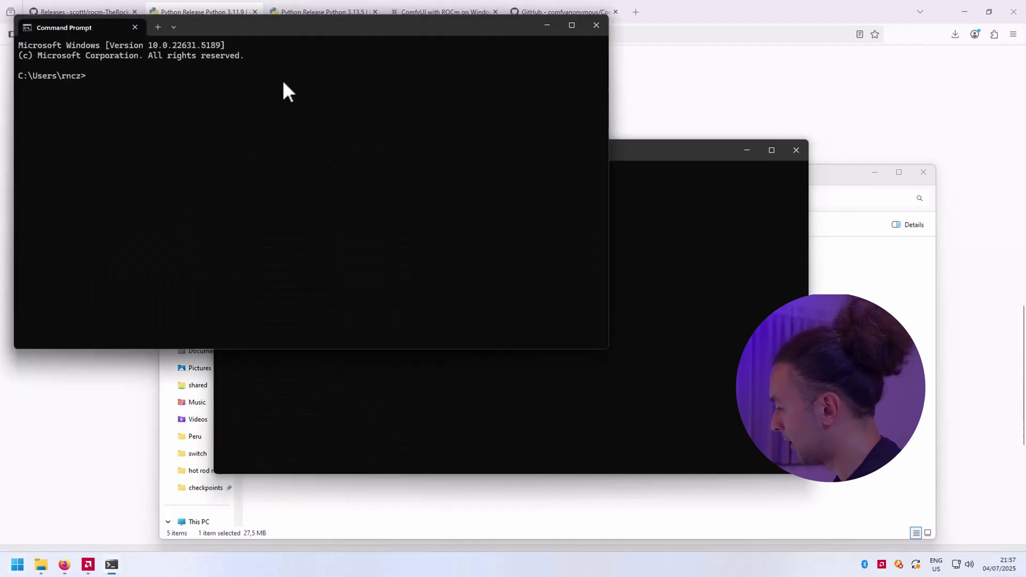
click(594, 25)
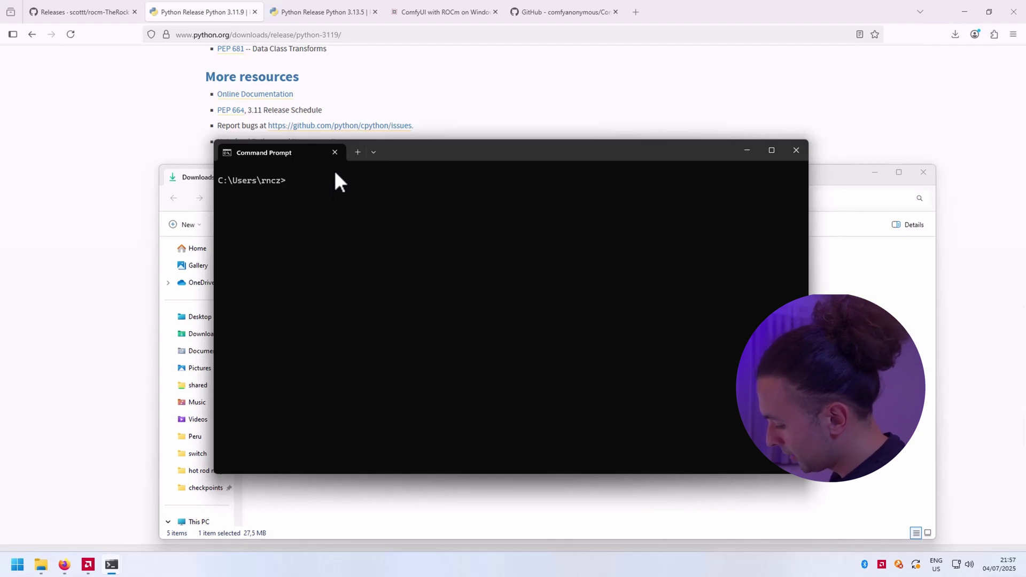
Check python --version (3.10.6) and py -3.11 --version (3.11.9), then cd into Downloads
text(python --v)
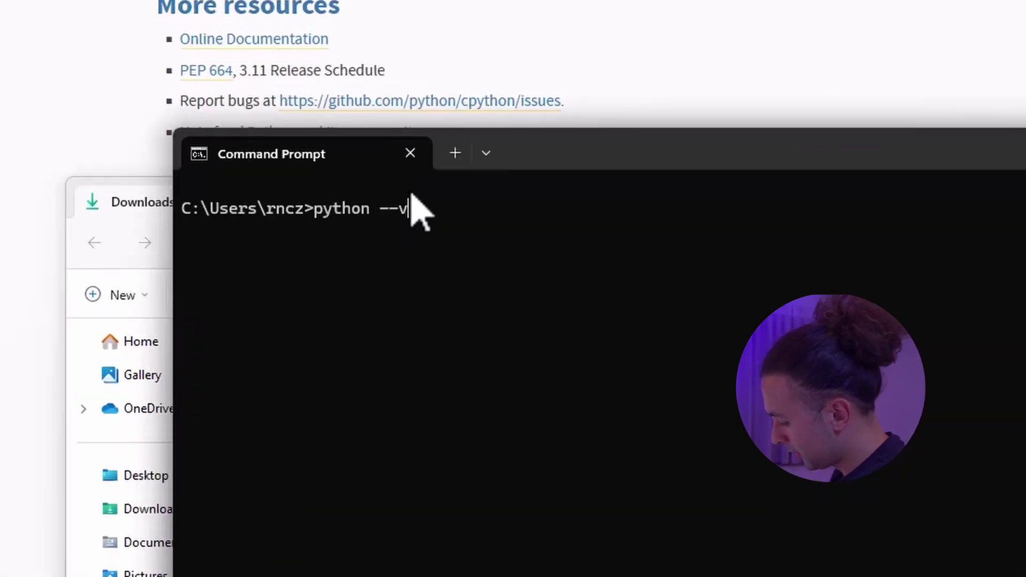
text(ersion)
key(Return)
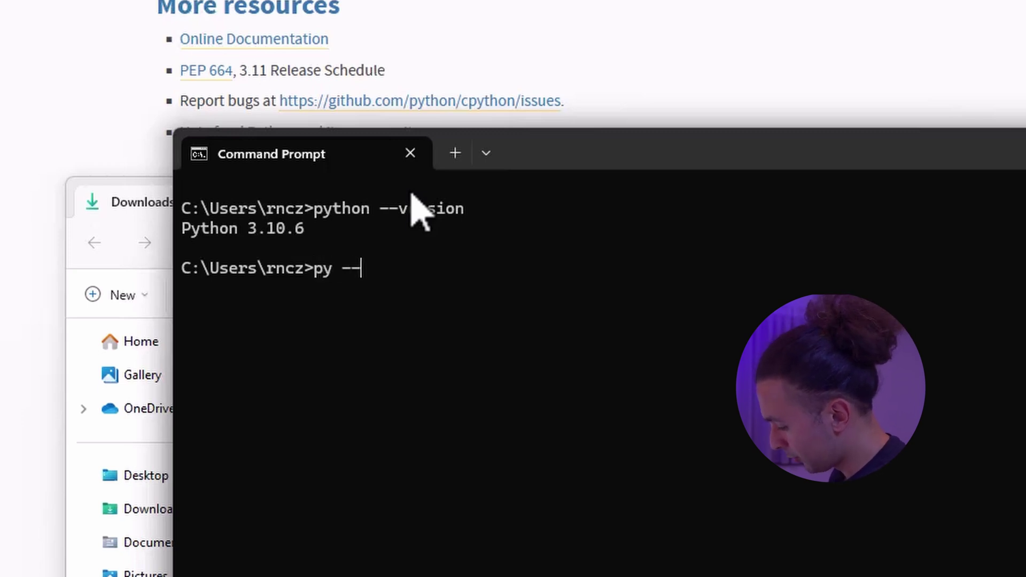
text(3.11)
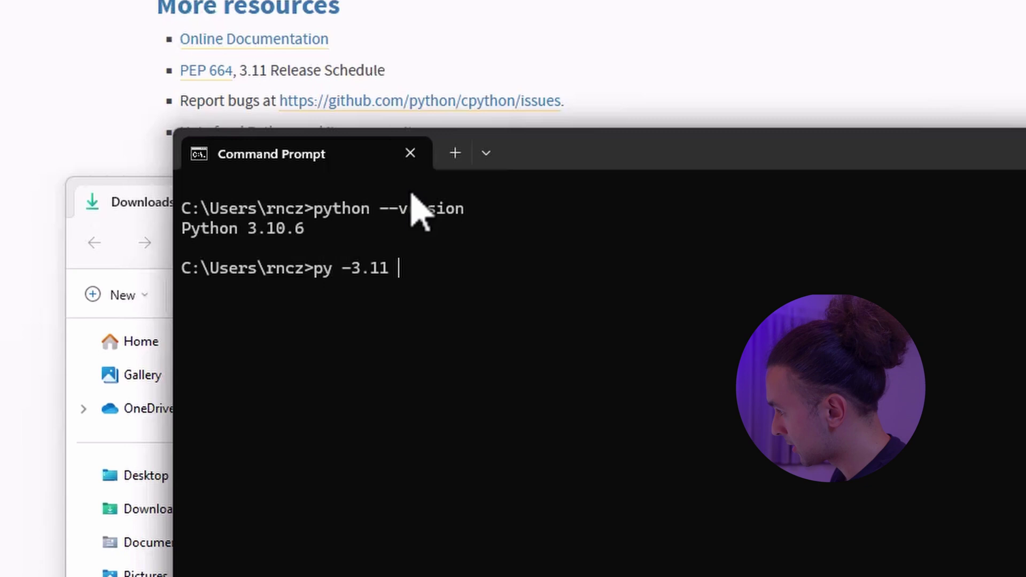
text( --version)
key(Return)
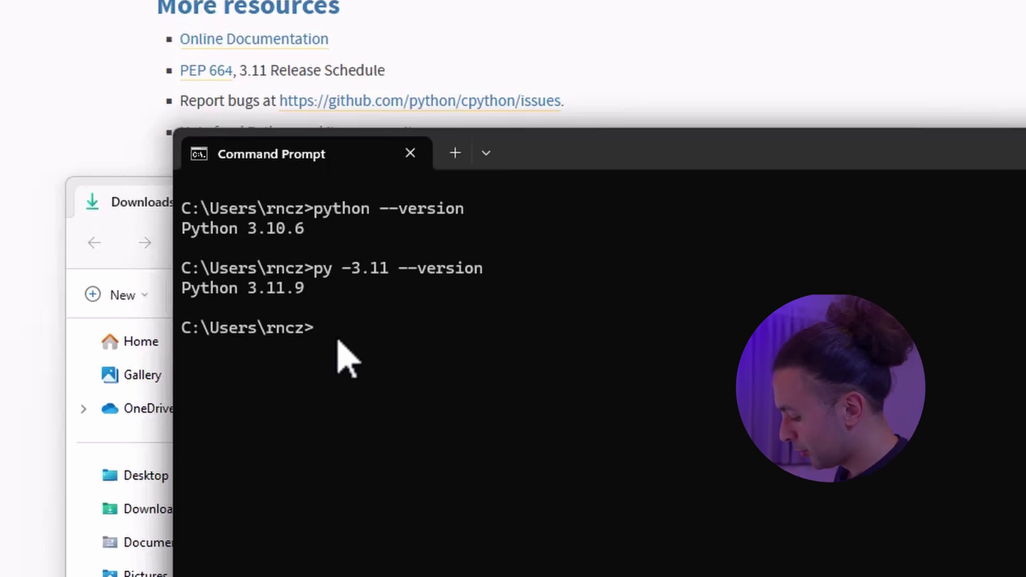
text(cd Down)
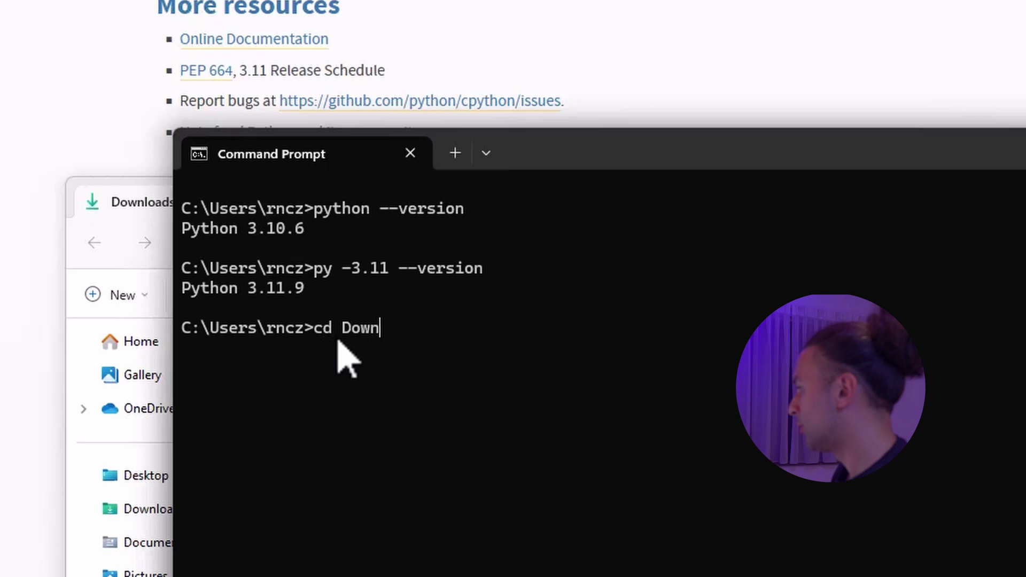
text(loads)
key(Return)
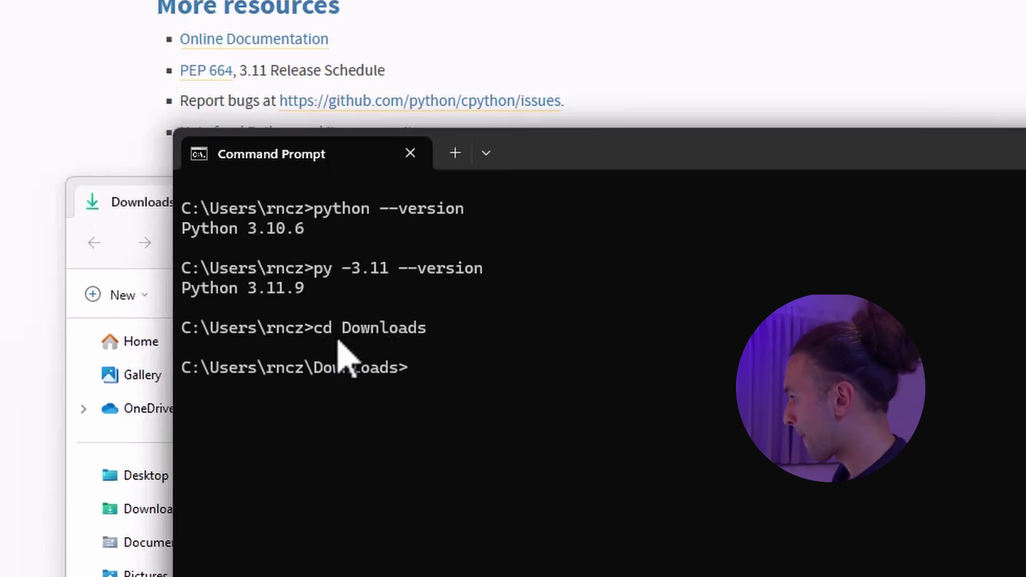
Change the Command Prompt into the ComfyUI folder with cd ComfyUI
drag(210, 367, 408, 369)
key(alt+Tab)
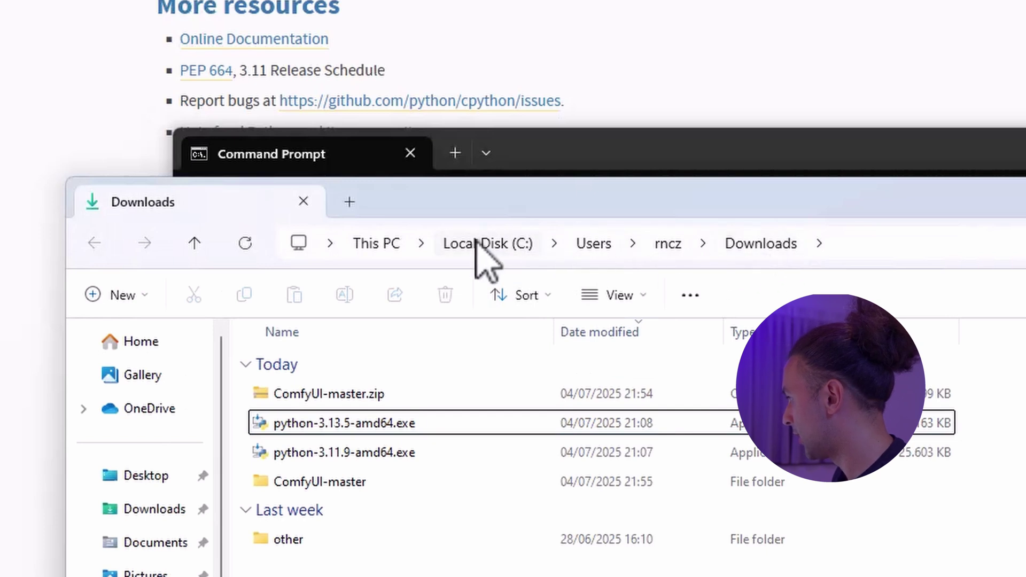
click(645, 160)
click(506, 373)
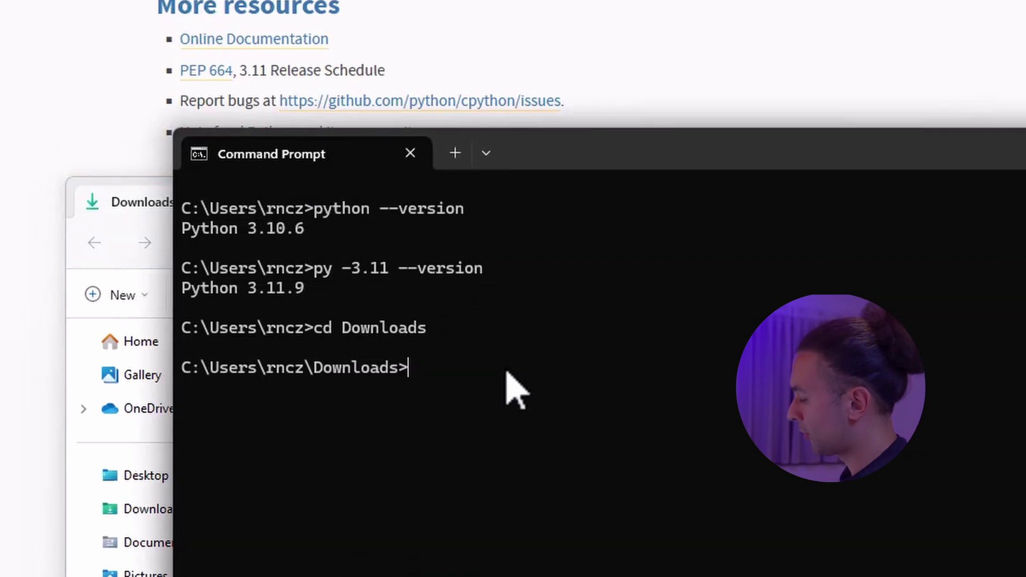
text(cd )
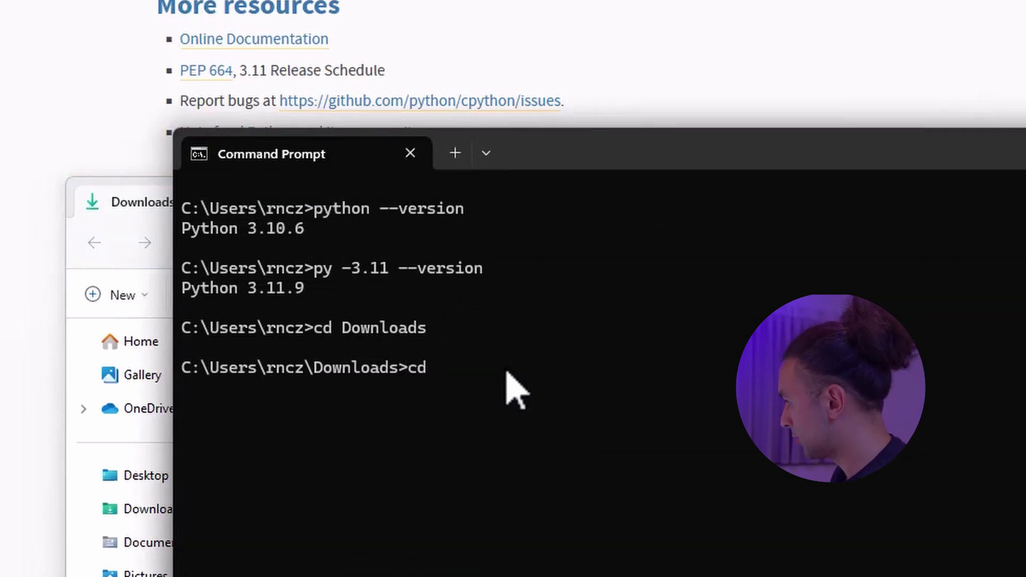
text(ComfyUI)
key(Return)
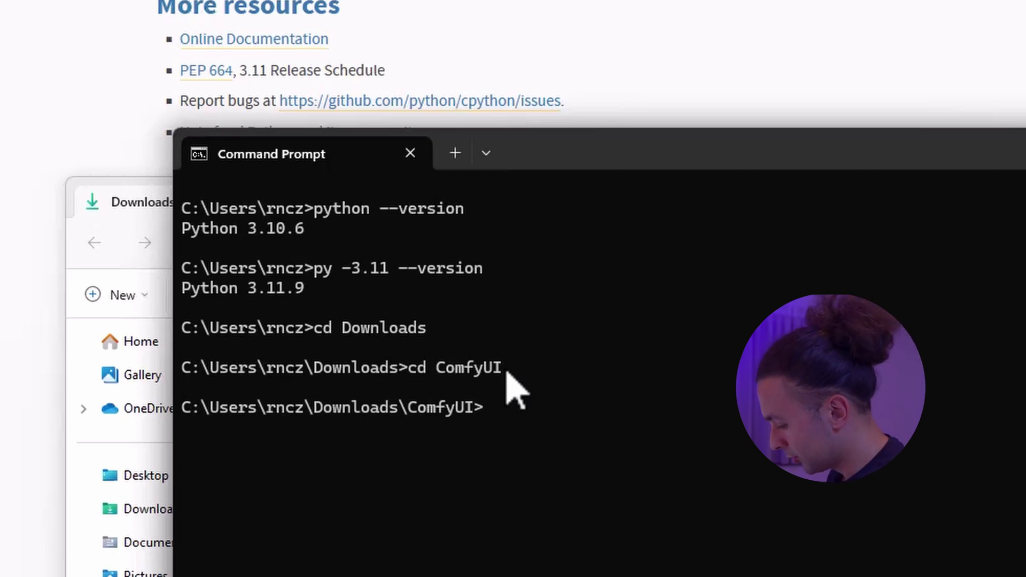
Create a Python 3.11 virtual environment with py -3.11 -m venv venv
text(py)
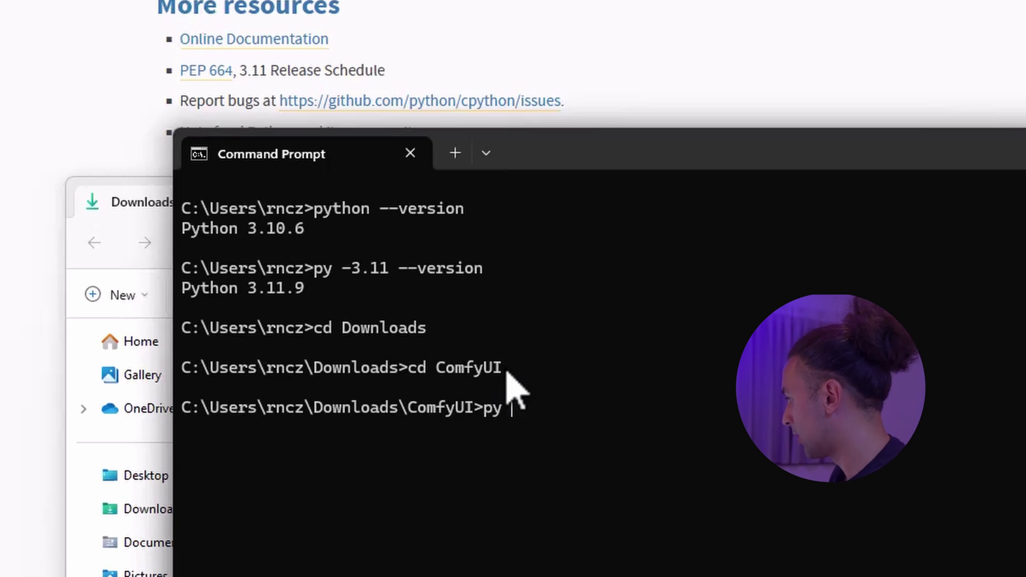
text(-3.11 )
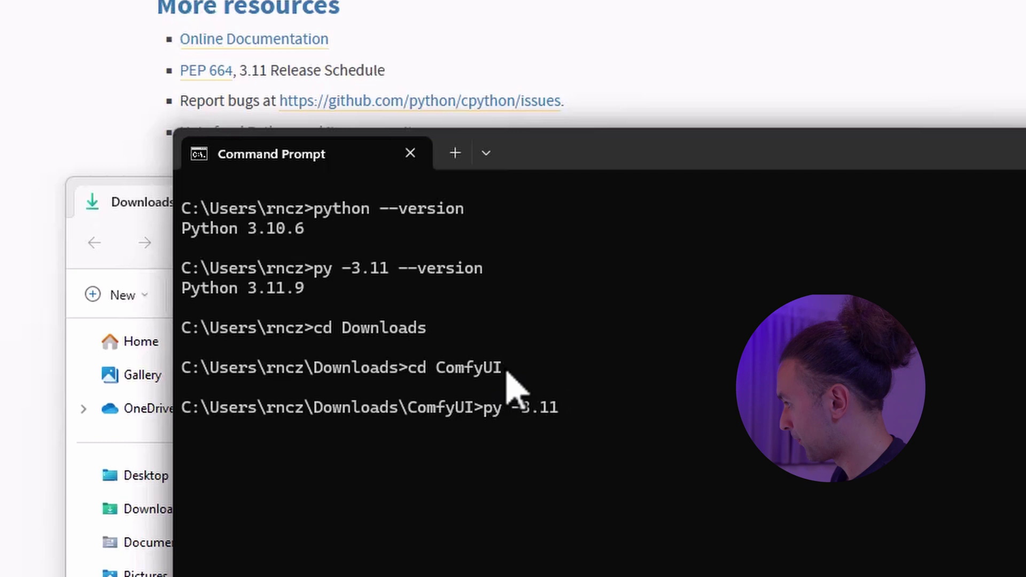
text(-m )
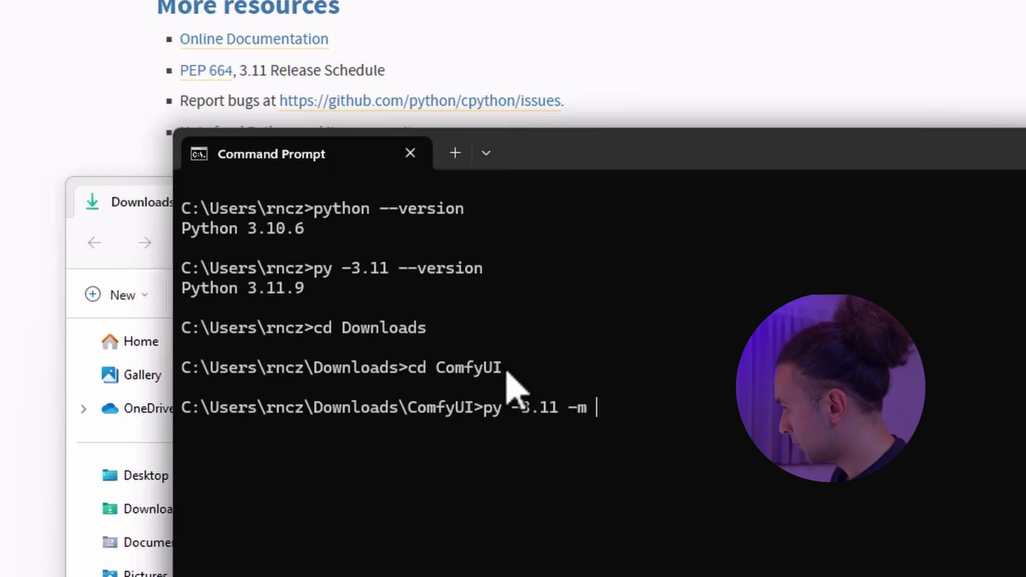
text(venv venv)
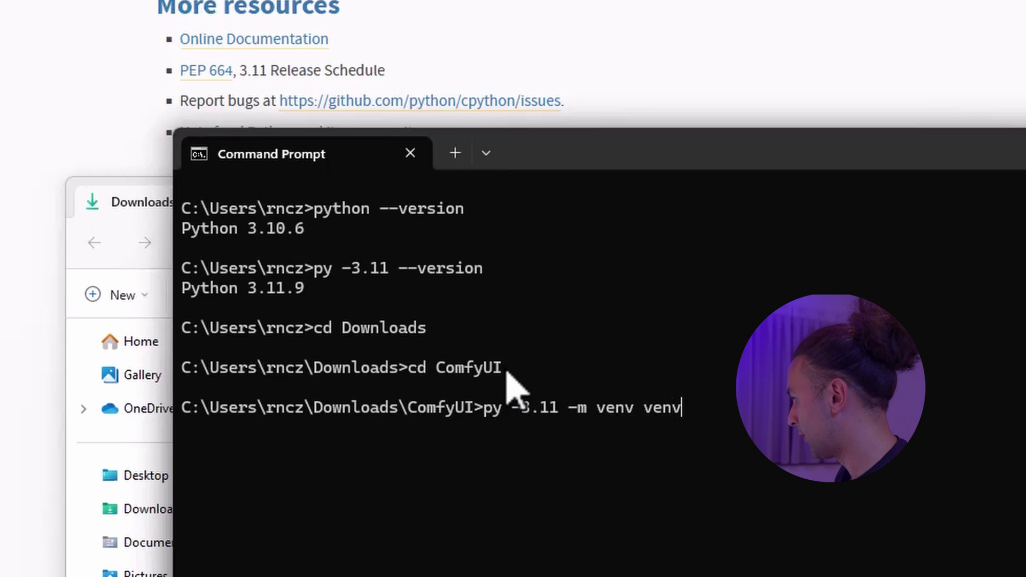
key(Return)
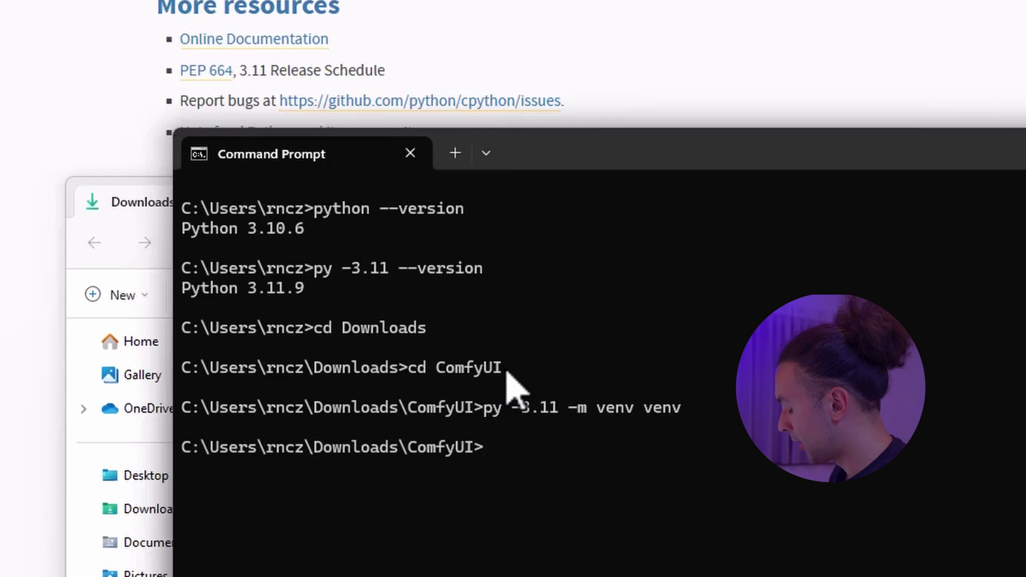
Activate venv with .\venv\Scripts\activate and run pip list, showing pip 24.0 and setuptools 65.5.0
text(.\)
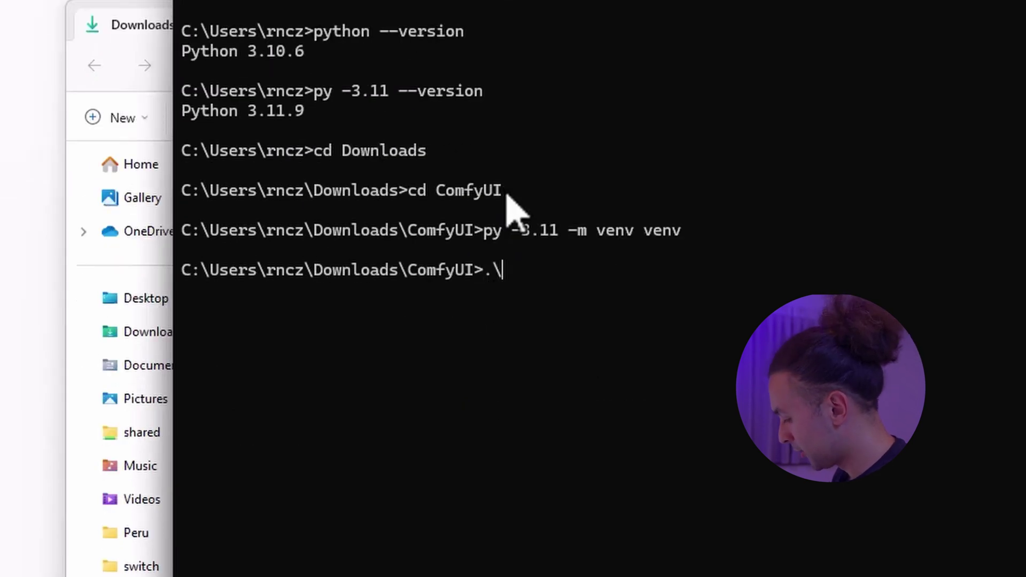
text(venv\)
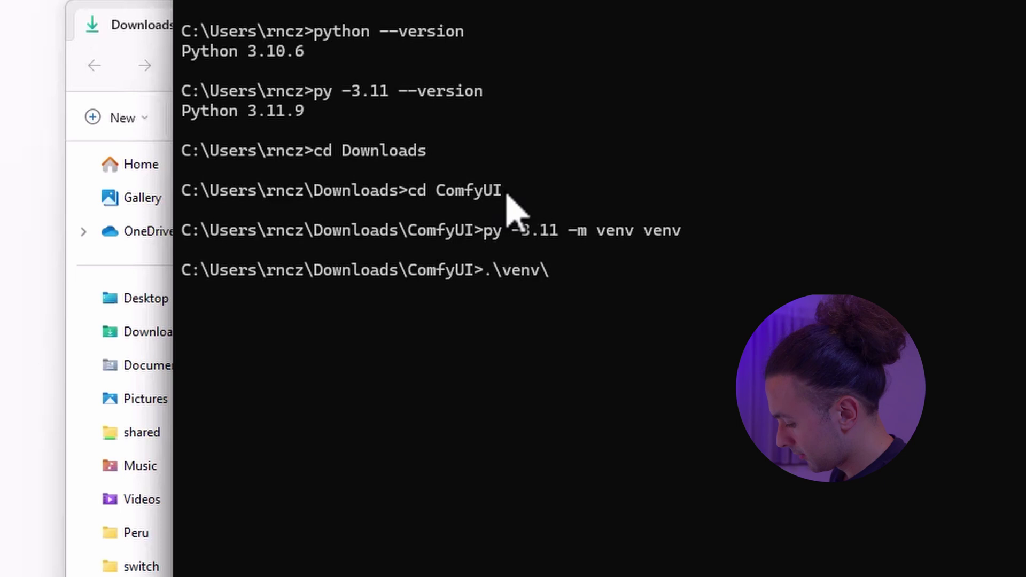
text(Scripts\act)
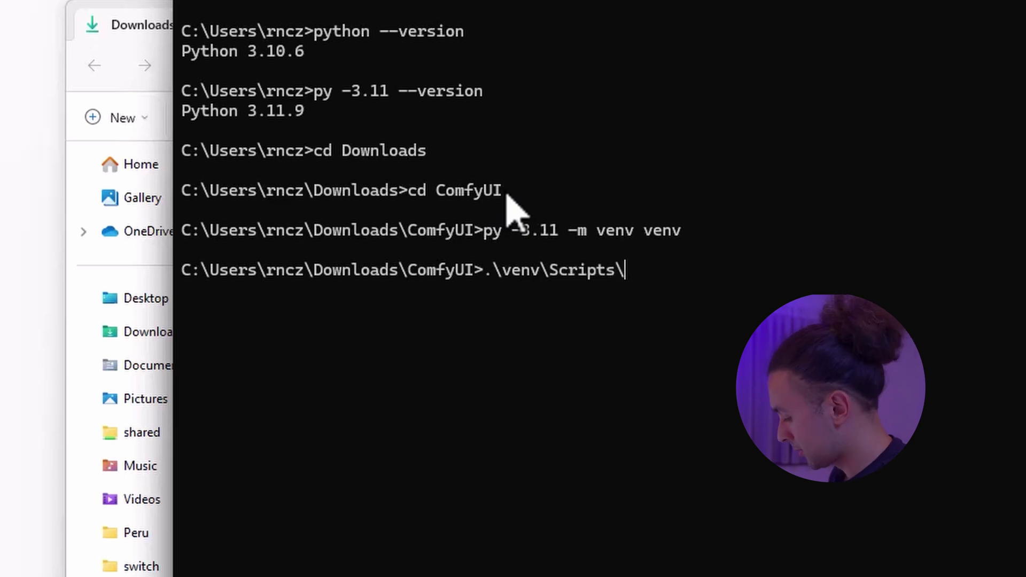
text(ivate)
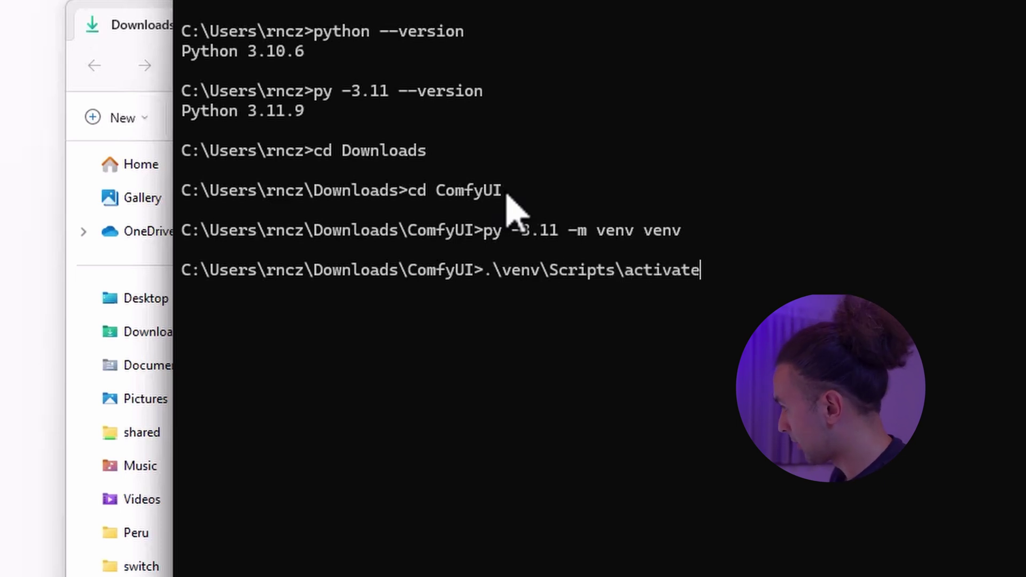
key(Return)
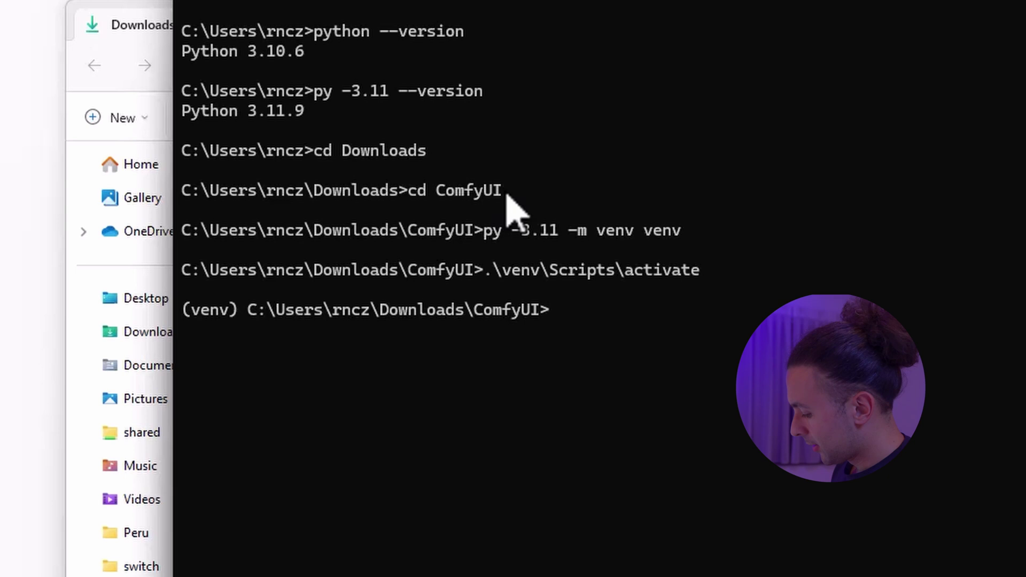
text(pip list)
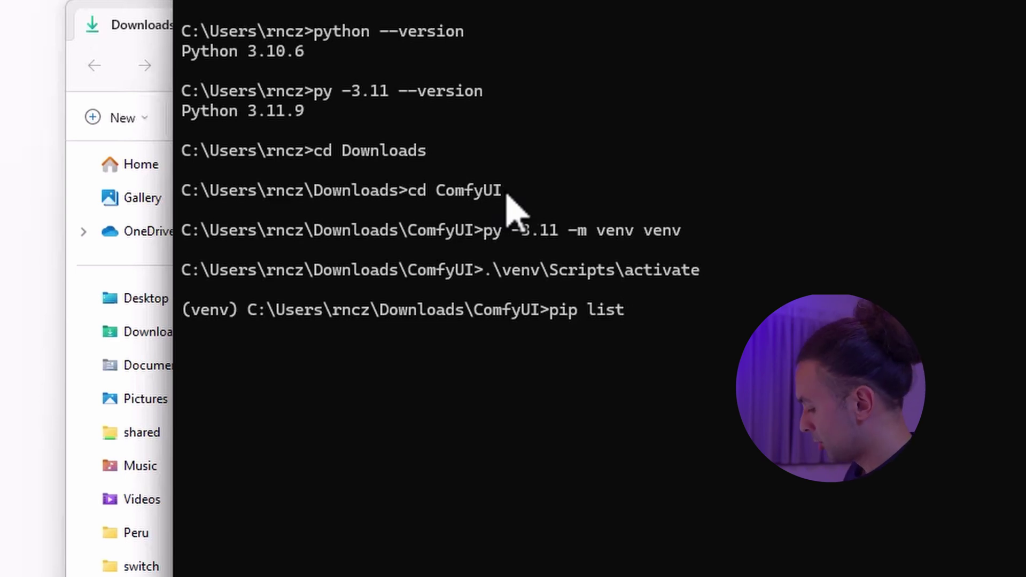
key(Return)
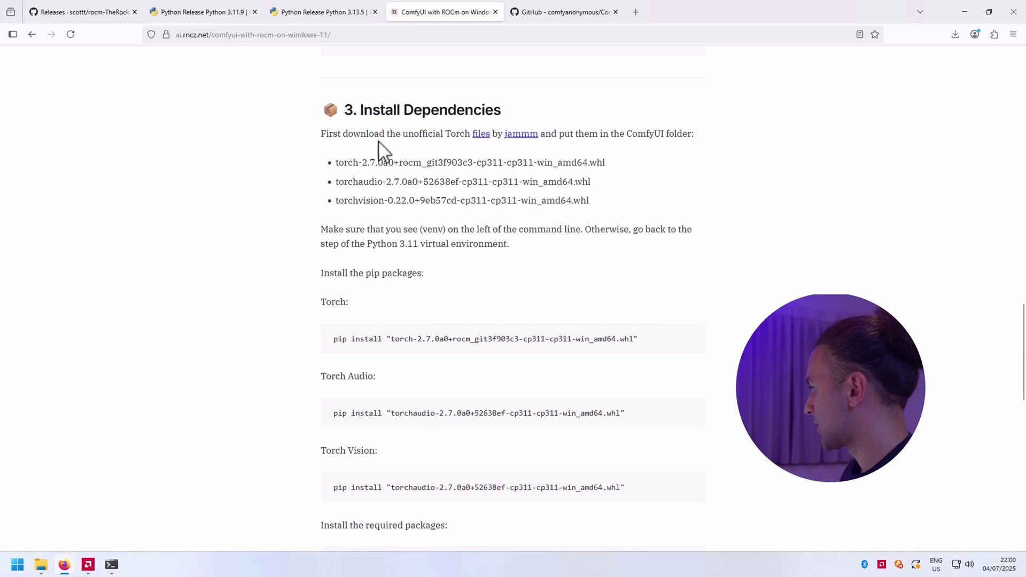
From the guide's 'files' GitHub release, download the cp311 torch ROCm, torchaudio and torchvision wheels
drag(344, 113, 517, 119)
click(519, 121)
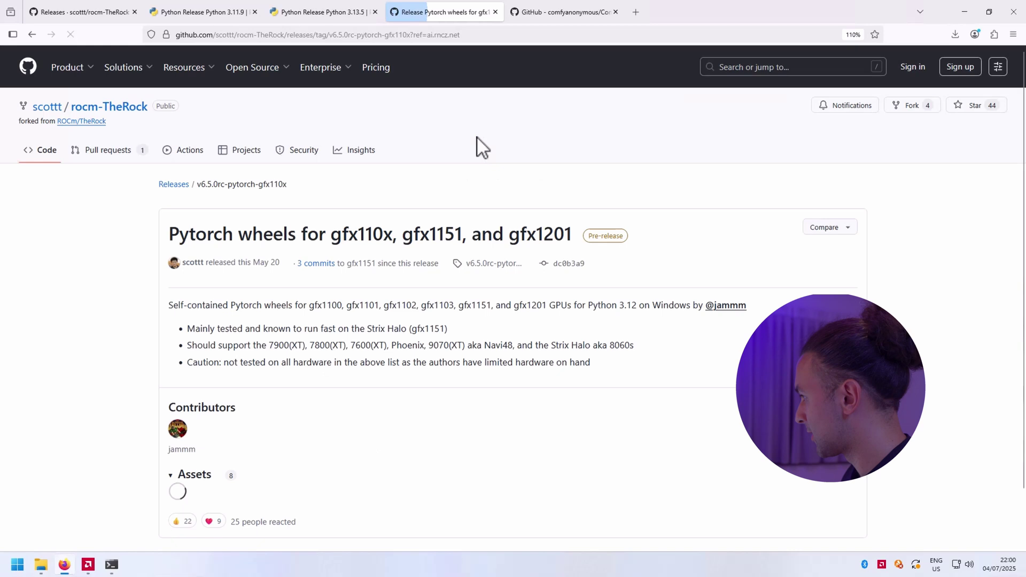
scroll(454, 321, down, 5)
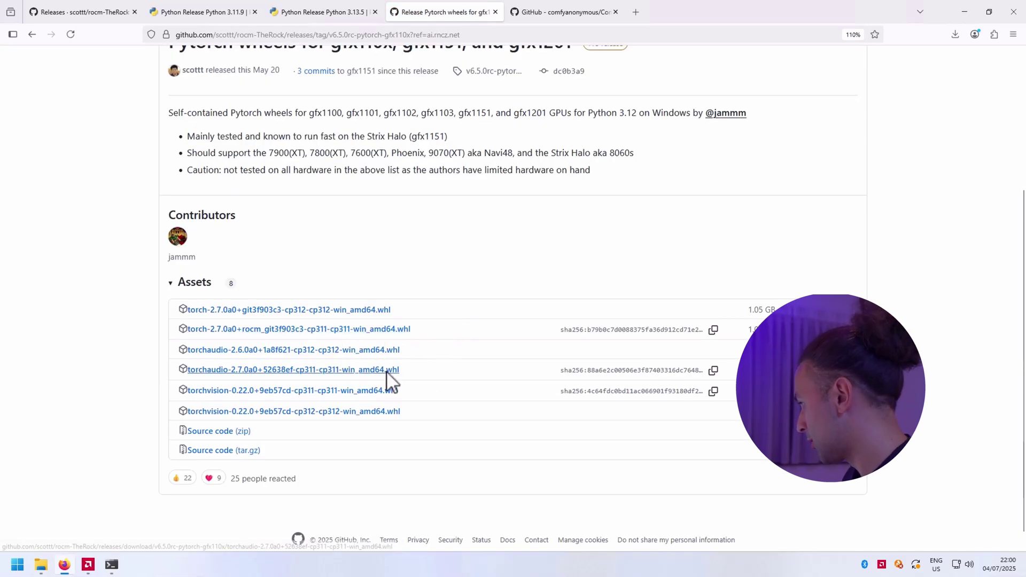
click(406, 338)
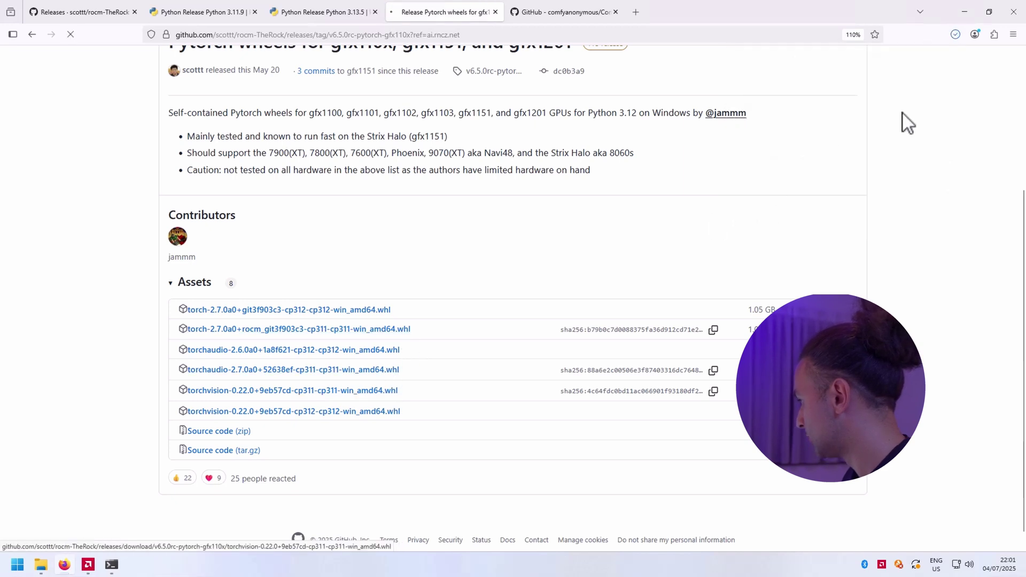
click(954, 35)
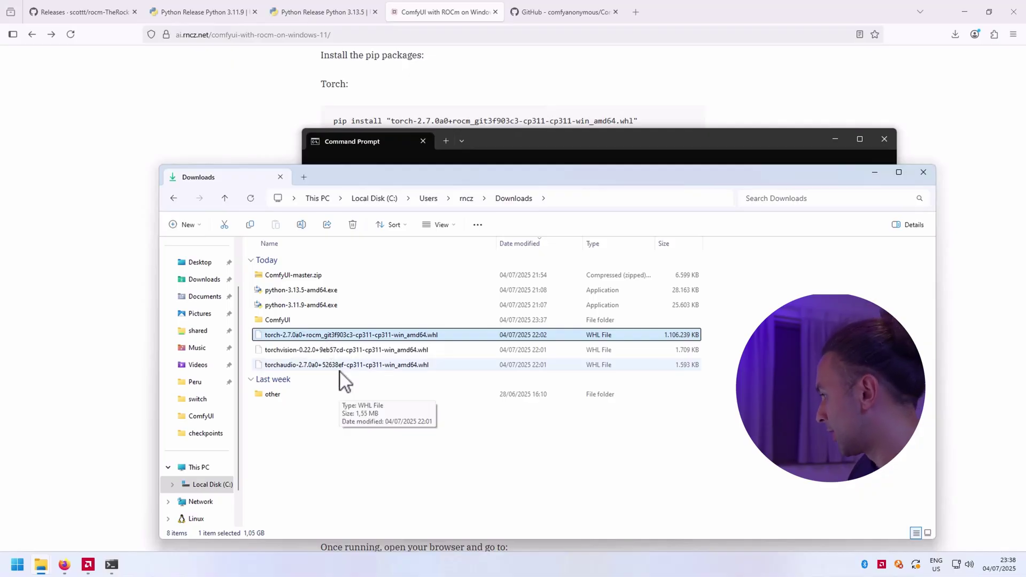
Move the three downloaded .whl wheel files into the ComfyUI folder, open it, and select requirements.txt
shift+click(339, 367)
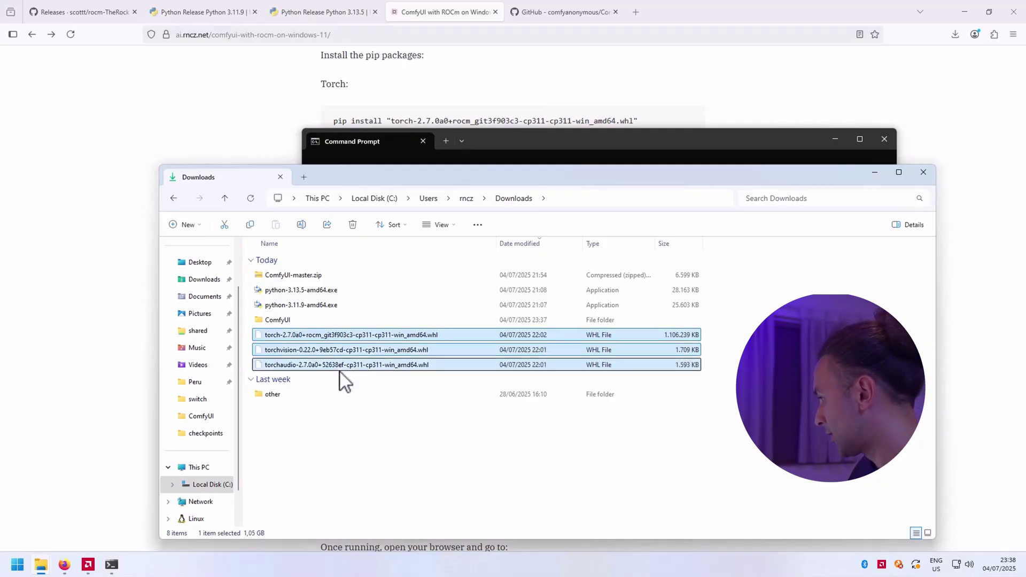
drag(297, 332, 290, 324)
double_click(291, 322)
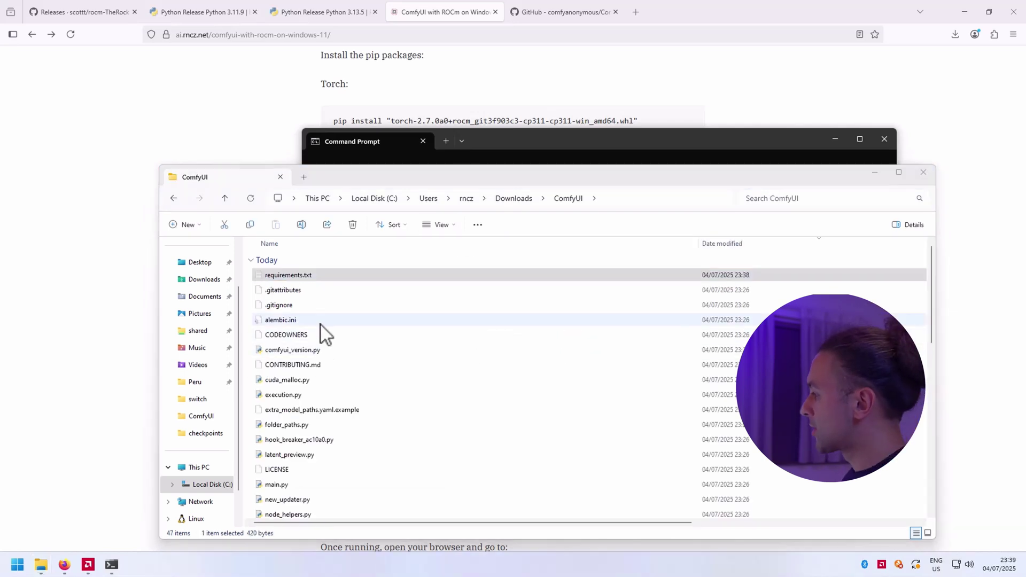
click(308, 277)
Change numpy>=1.25.0 to numpy==1.26.4 in requirements.txt and save the file
double_click(309, 276)
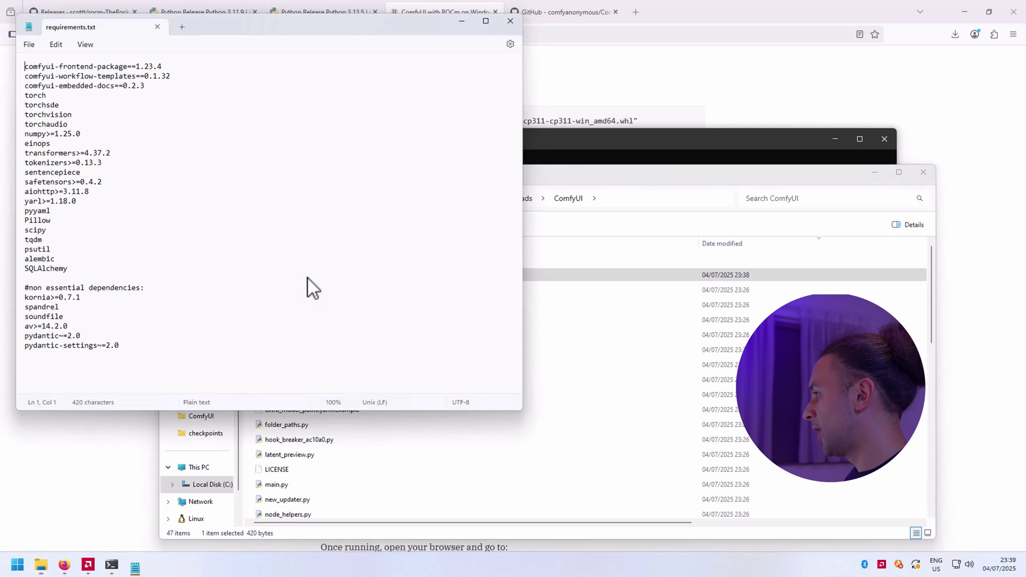
drag(219, 203, 277, 203)
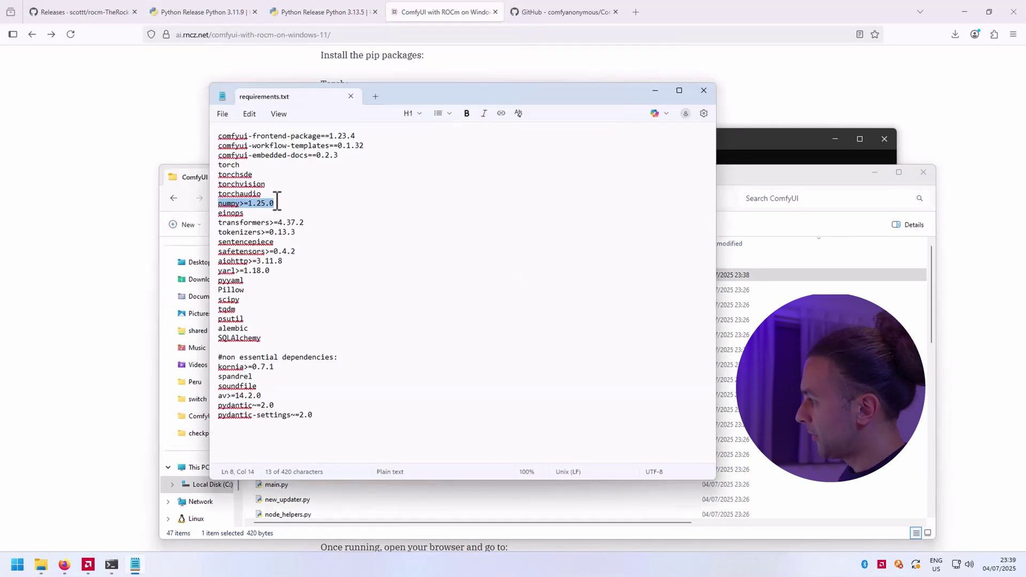
click(277, 203)
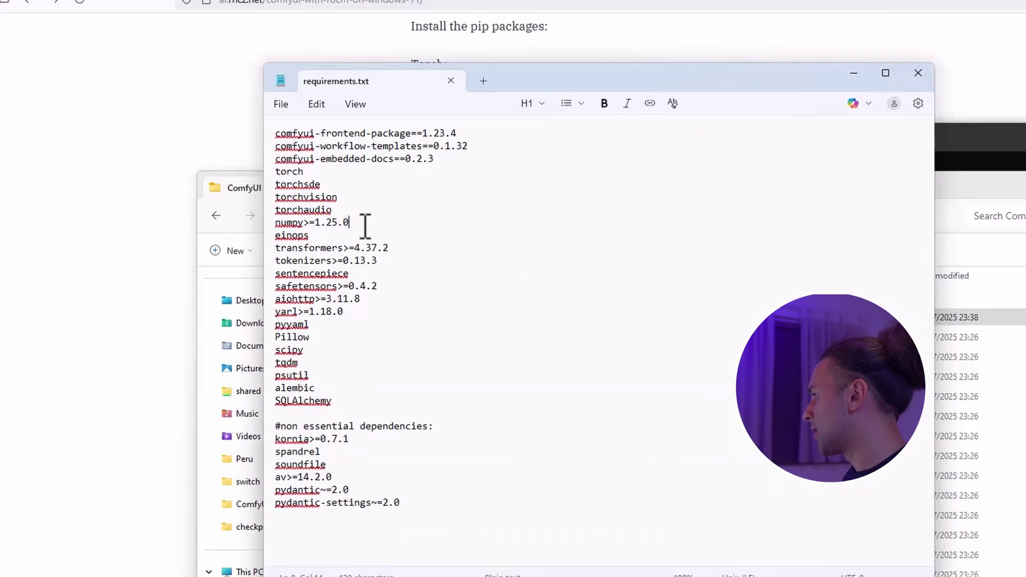
click(248, 203)
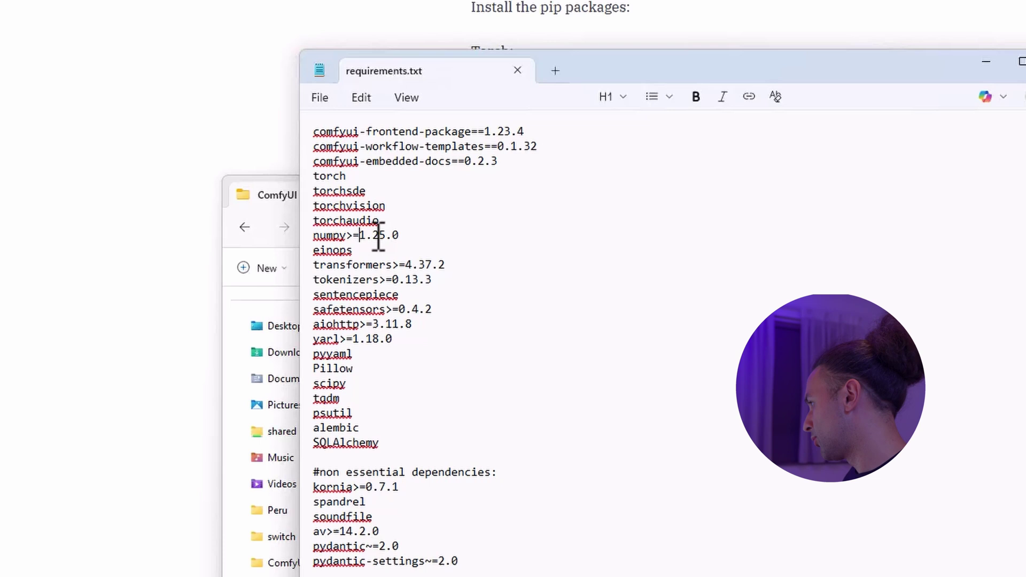
drag(406, 236, 359, 235)
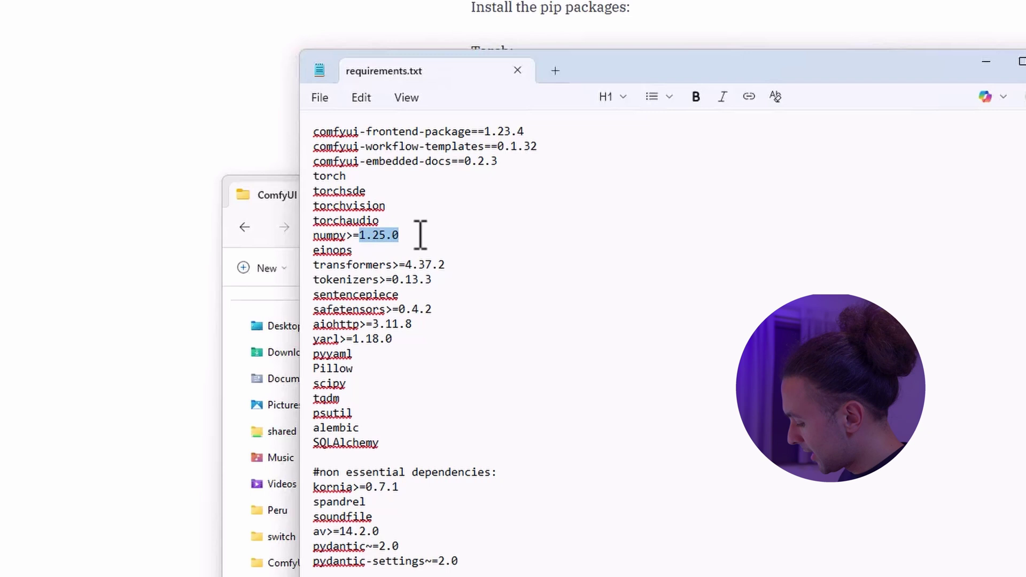
text(1.26.4)
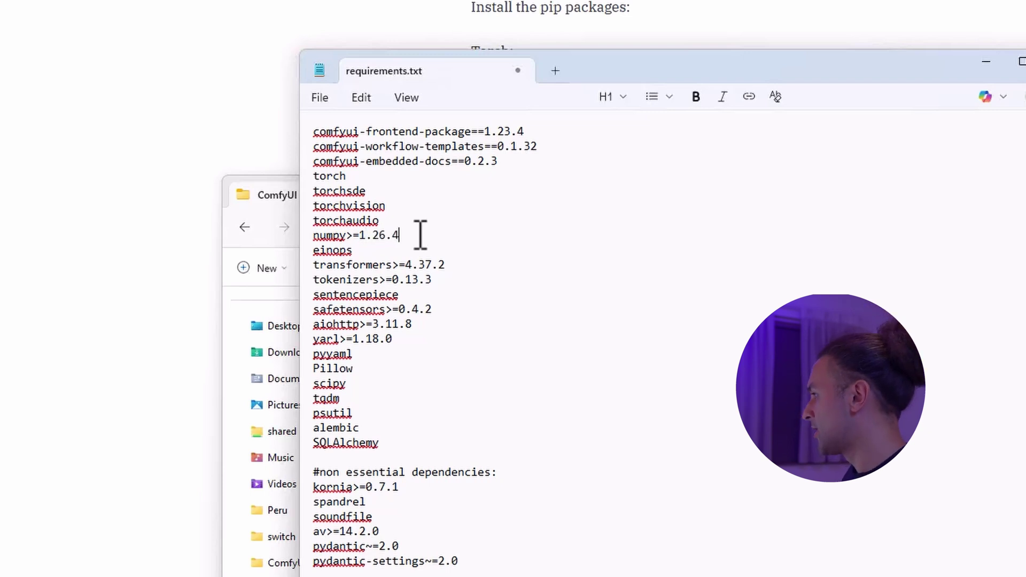
key(Left)
key(Left)
key(Left)
key(Left)
key(Left)
key(Left)
key(Left)
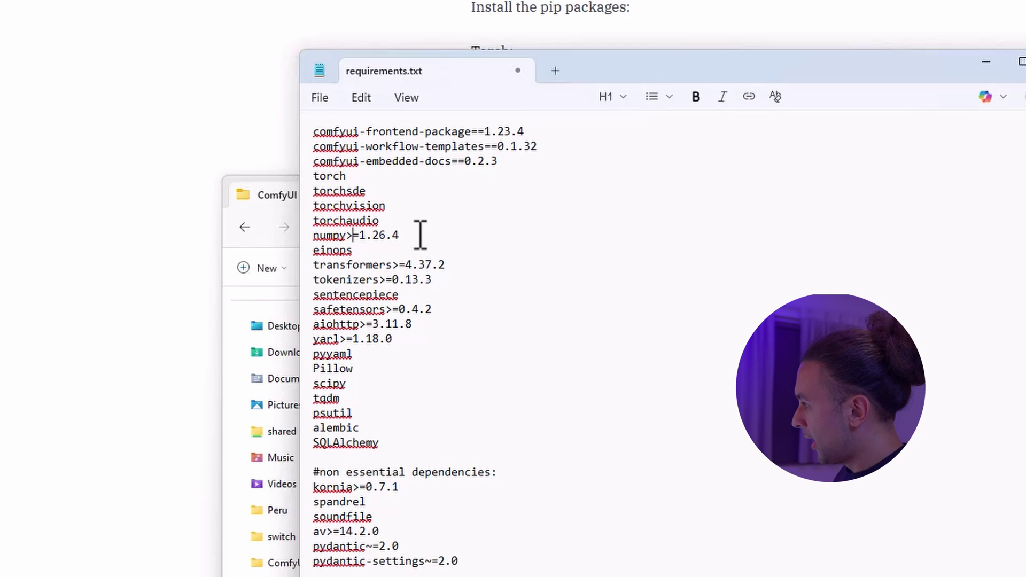
key(BackSpace)
text(=)
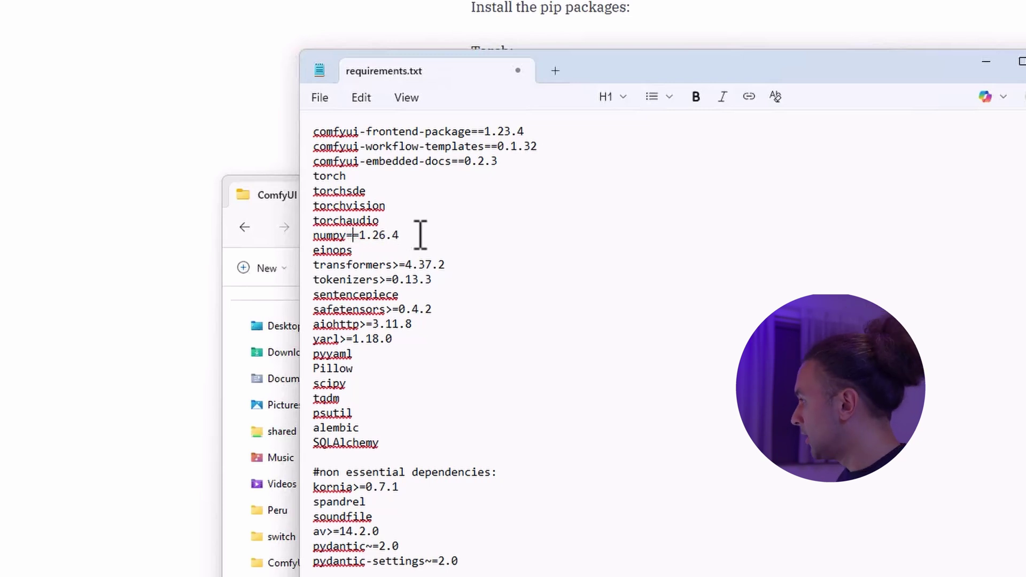
click(419, 235)
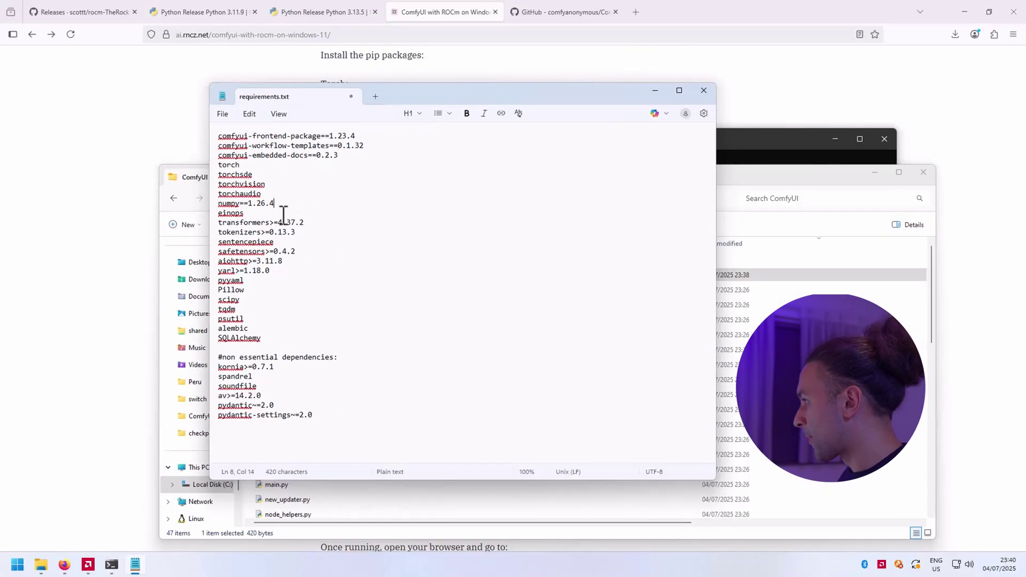
click(225, 114)
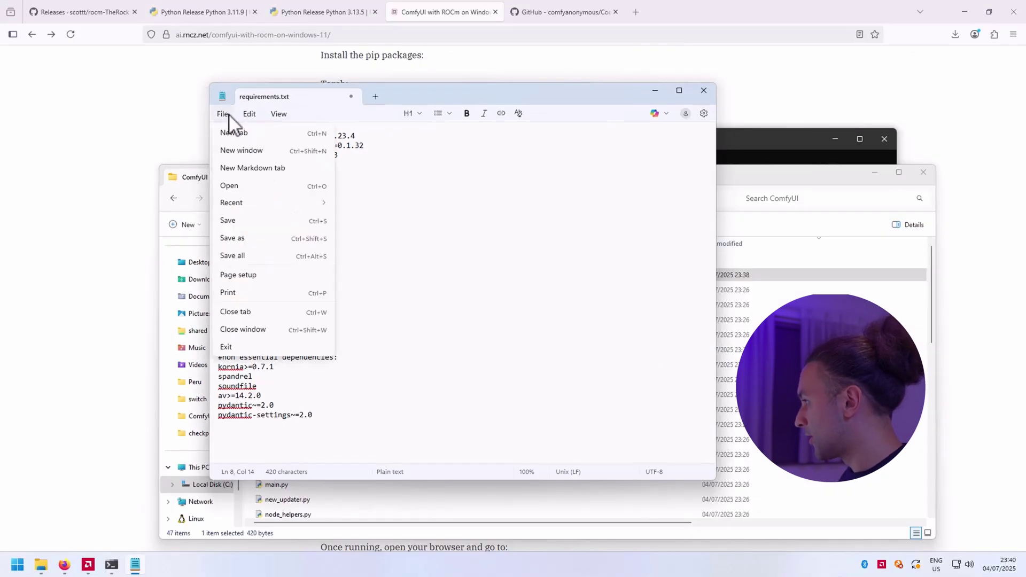
click(248, 221)
Close requirements.txt and pip-install the ROCm torch wheel from the guide's command
click(350, 96)
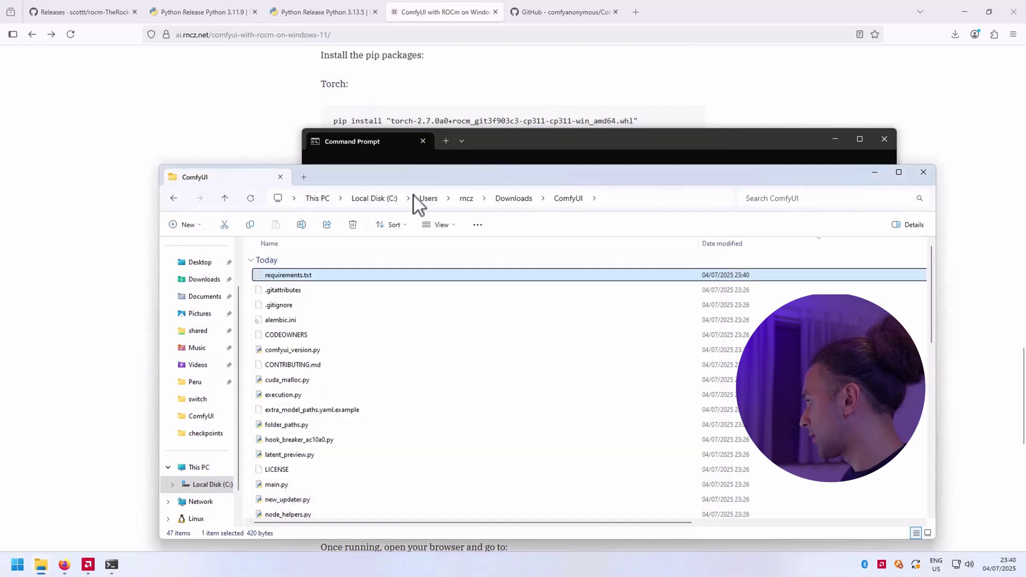
click(451, 72)
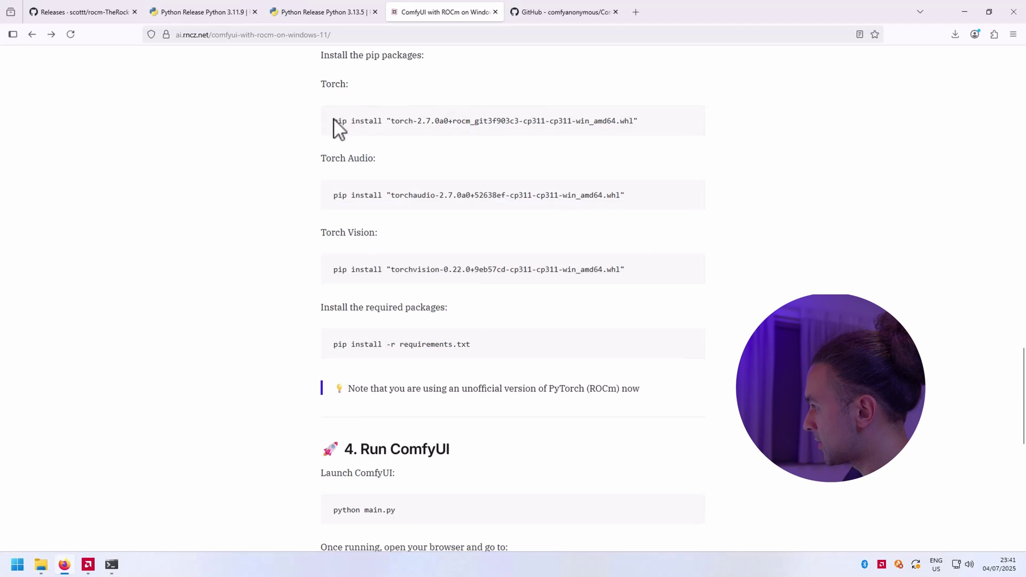
drag(334, 121, 648, 128)
key(ctrl+c)
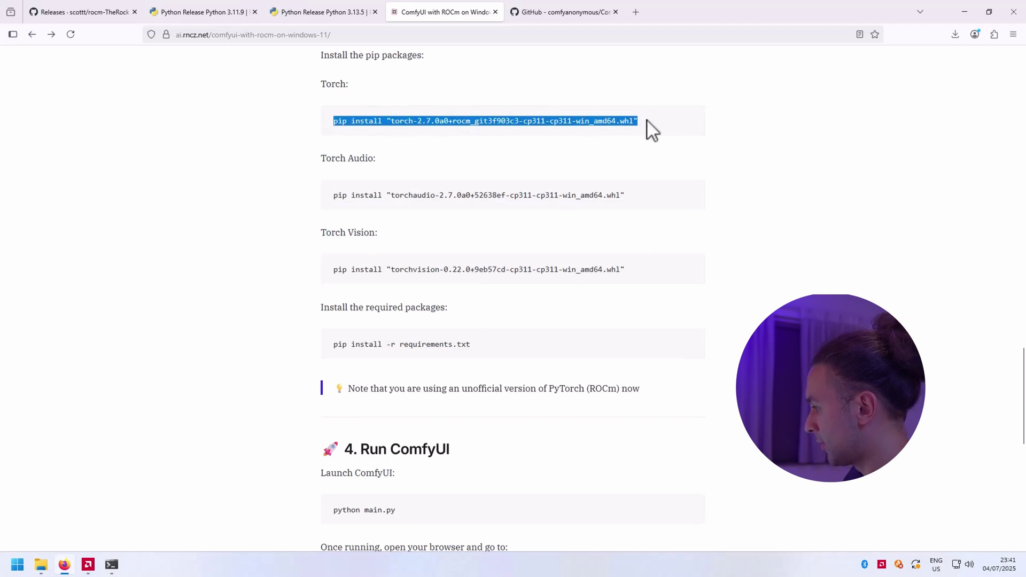
mouse_move(66, 565)
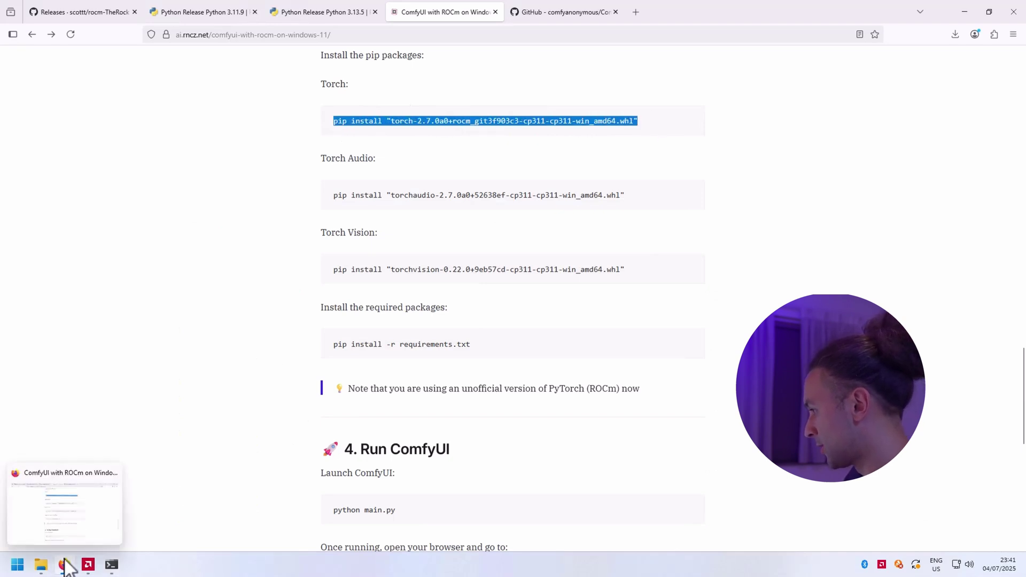
click(111, 564)
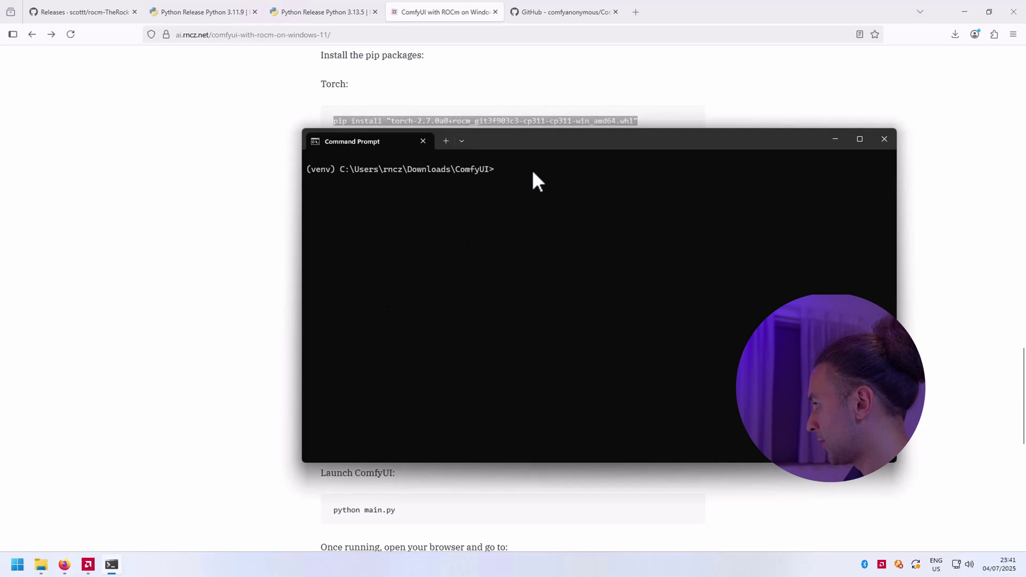
key(ctrl+v)
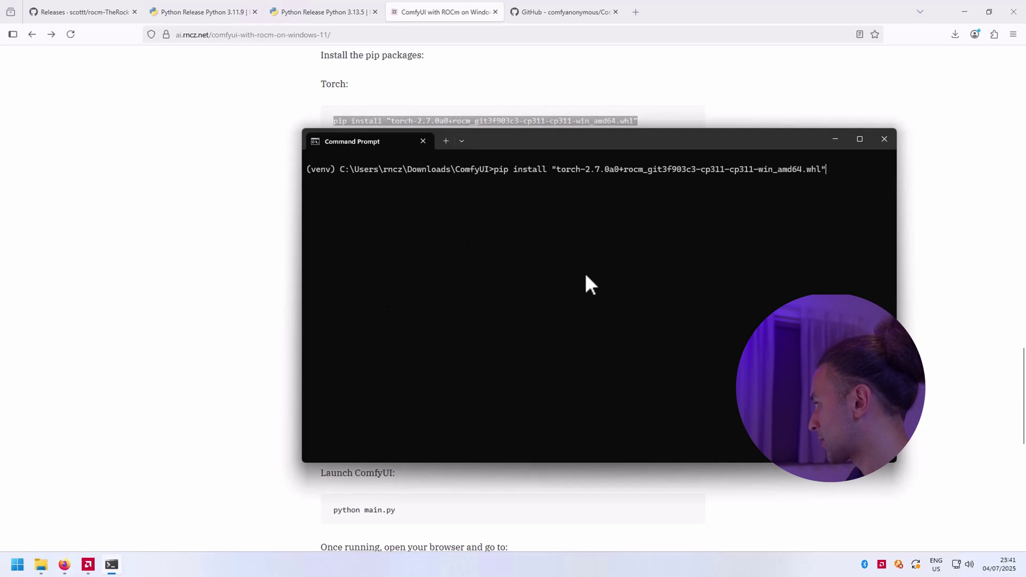
key(Return)
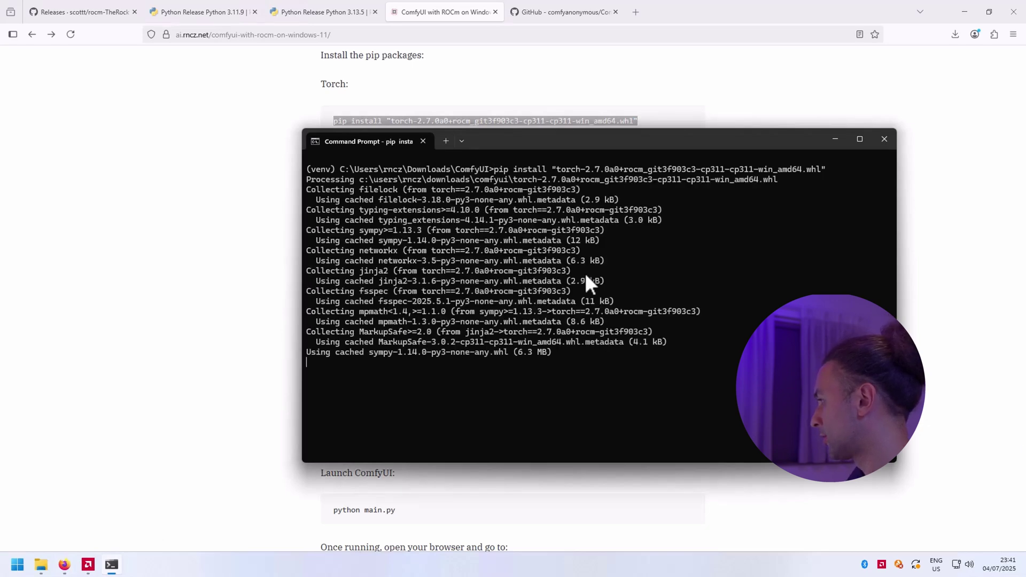
Pip-install the ROCm torchaudio wheel using the guide's command
key(alt+Tab)
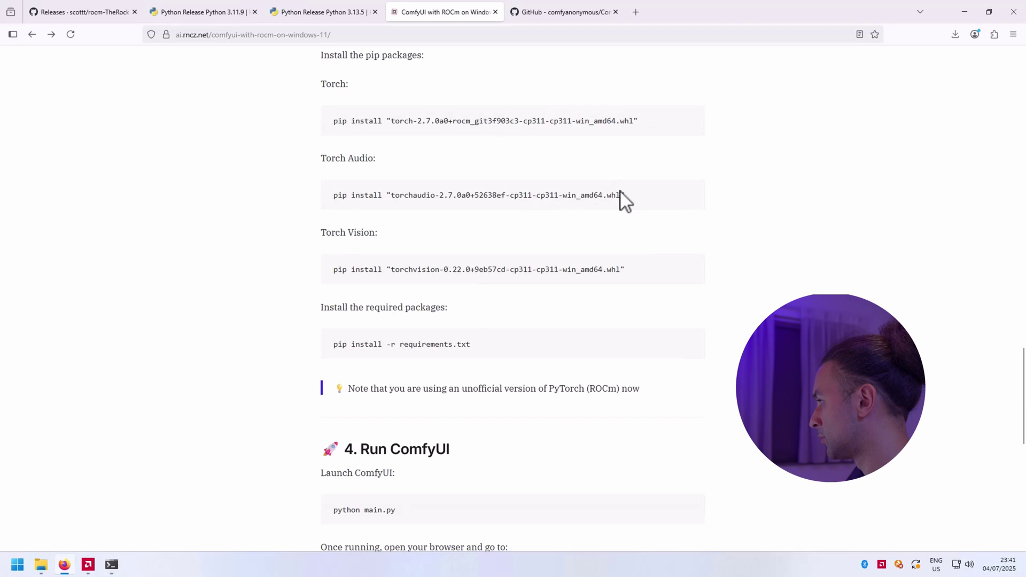
drag(623, 196, 332, 199)
key(ctrl+c)
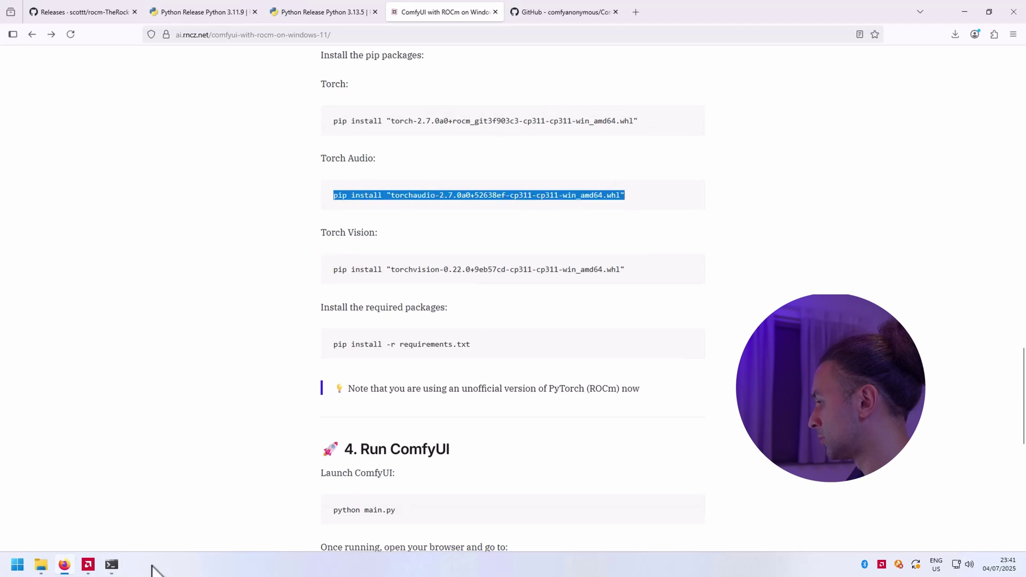
click(111, 564)
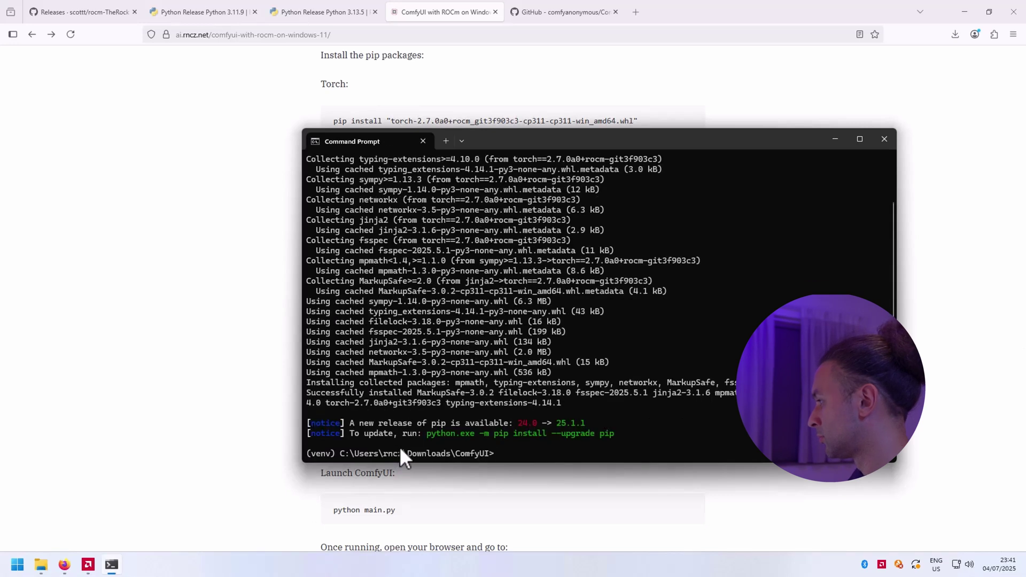
key(ctrl+v)
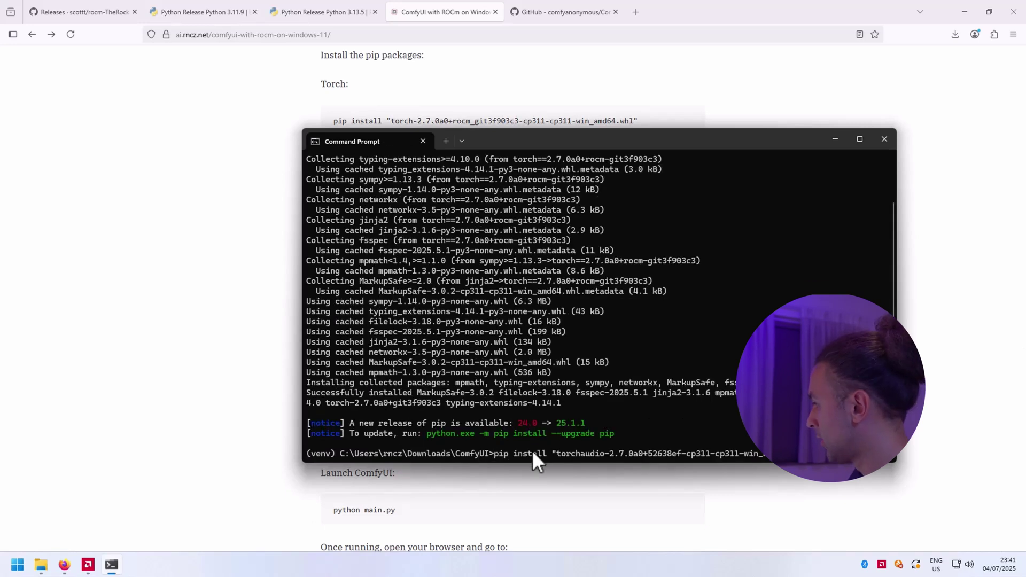
key(Return)
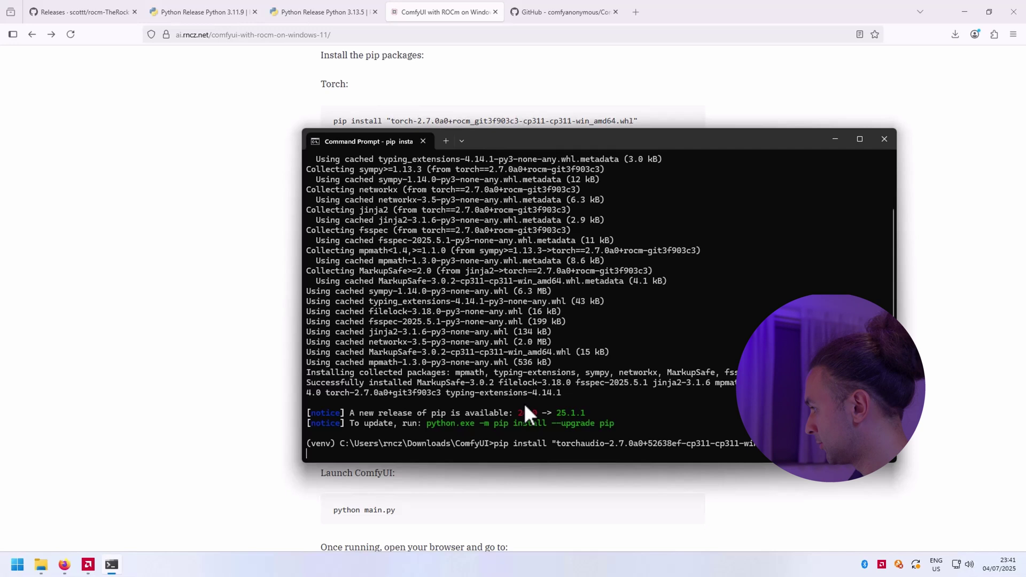
Pip-install the ROCm torchvision wheel using the guide's command
click(260, 393)
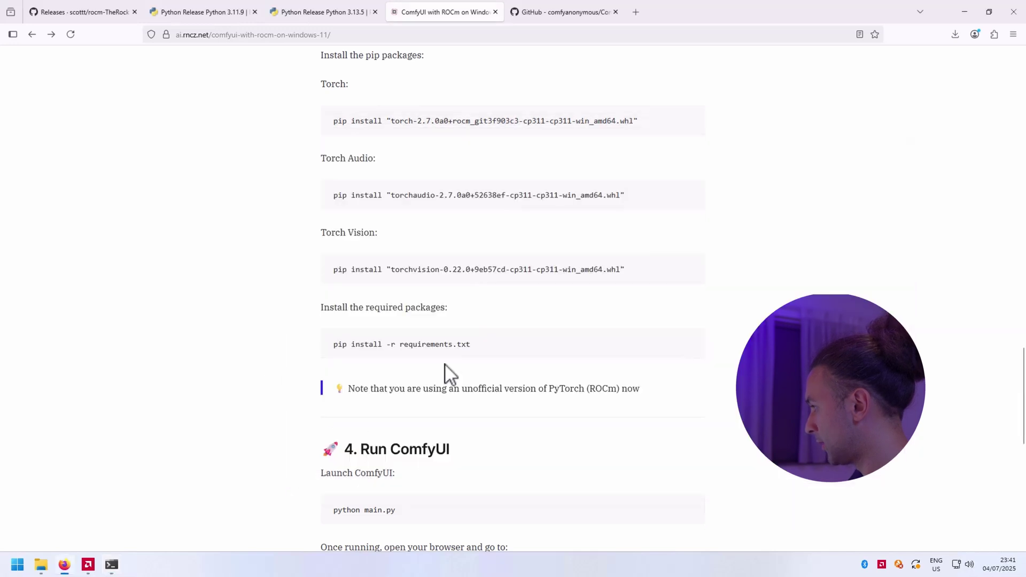
drag(631, 269, 326, 282)
key(ctrl+c)
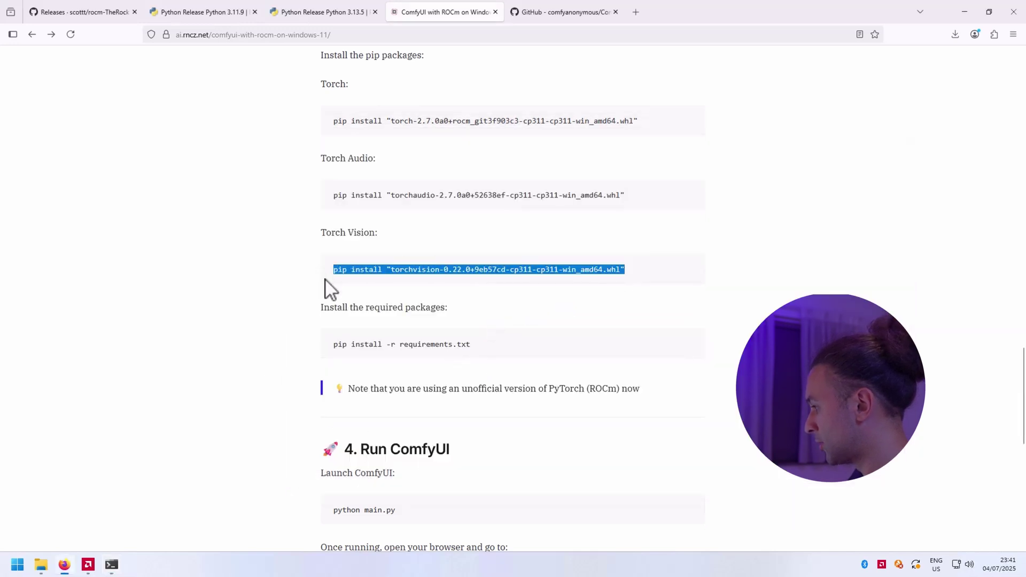
click(111, 565)
key(ctrl+v)
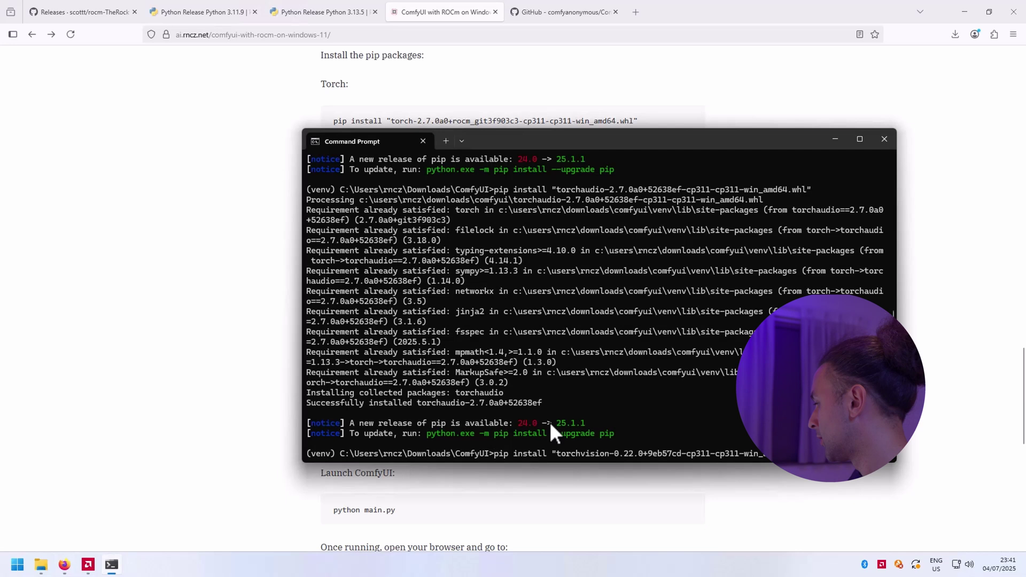
key(Return)
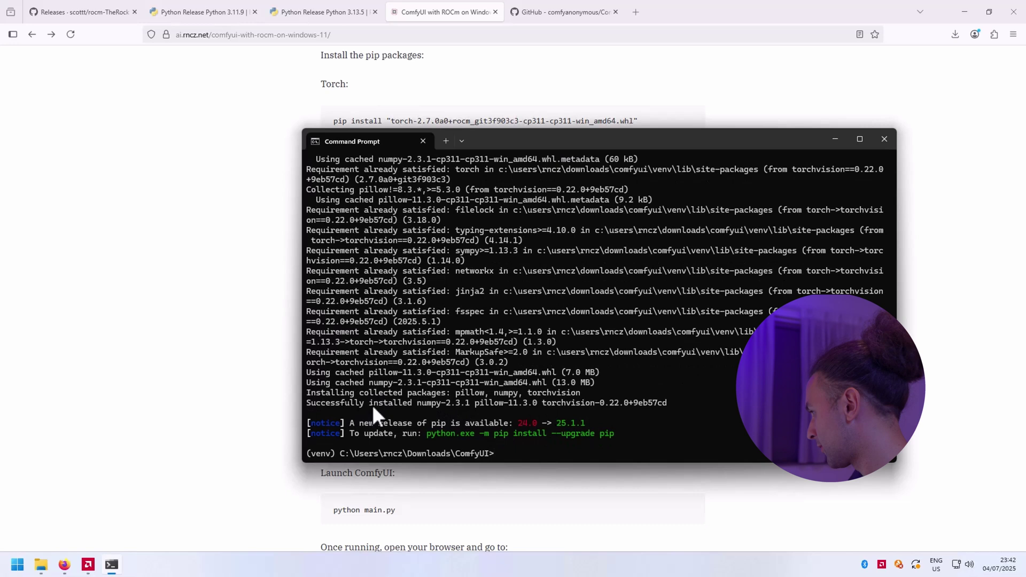
Uninstall numpy 2.3.1 with pip and confirm the removal with y
drag(417, 402, 457, 403)
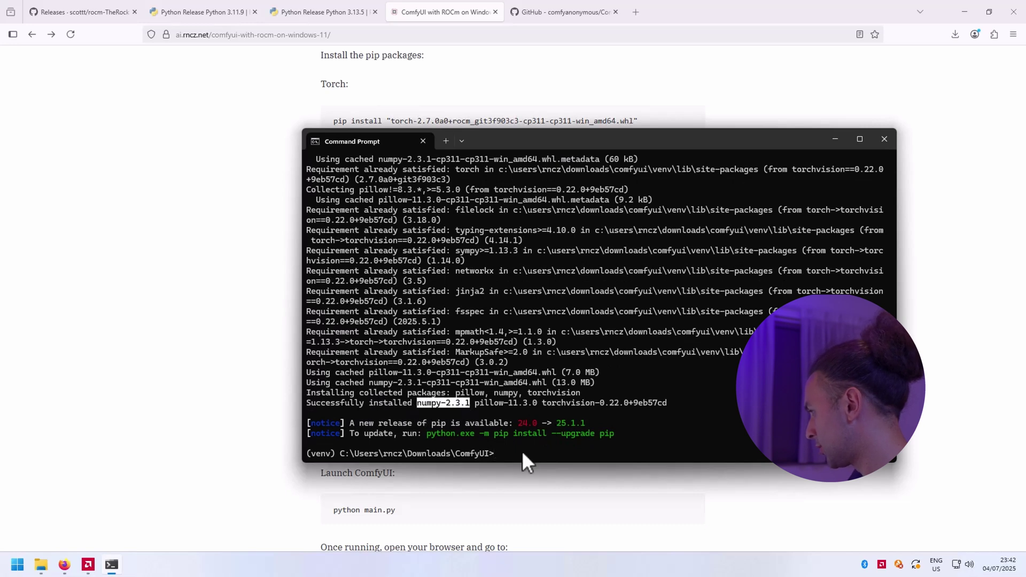
key(ctrl+c)
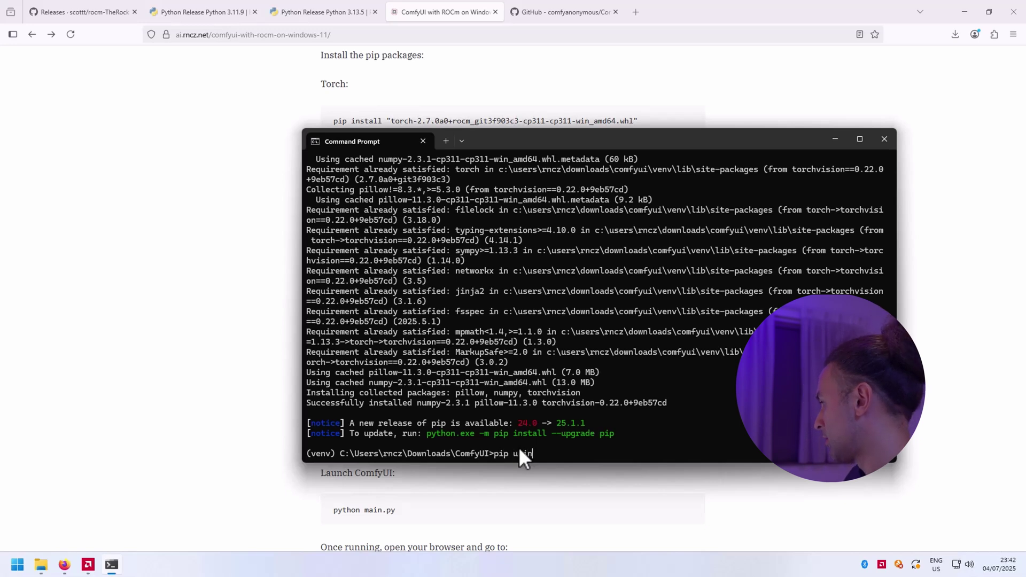
text(install)
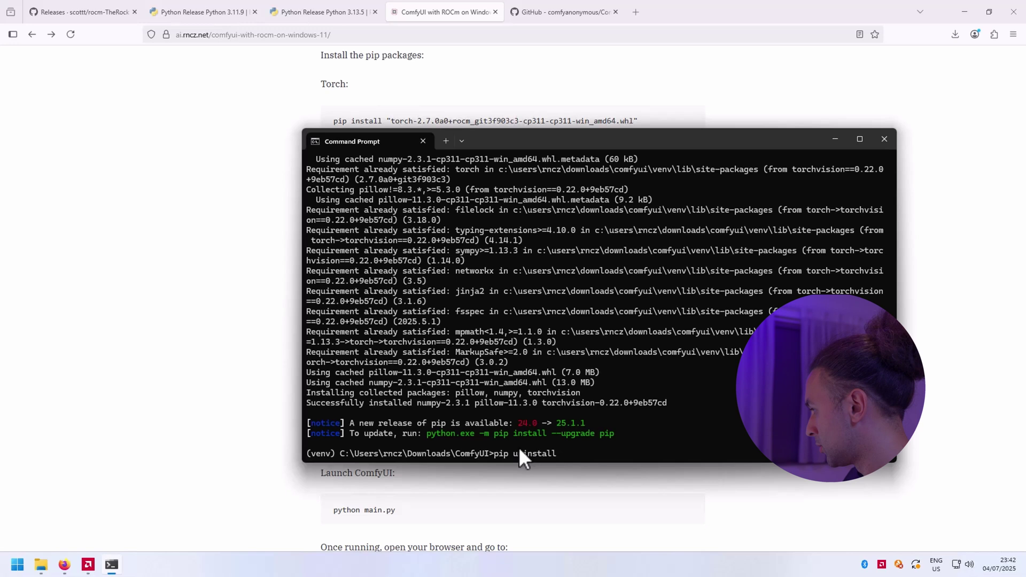
text( num)
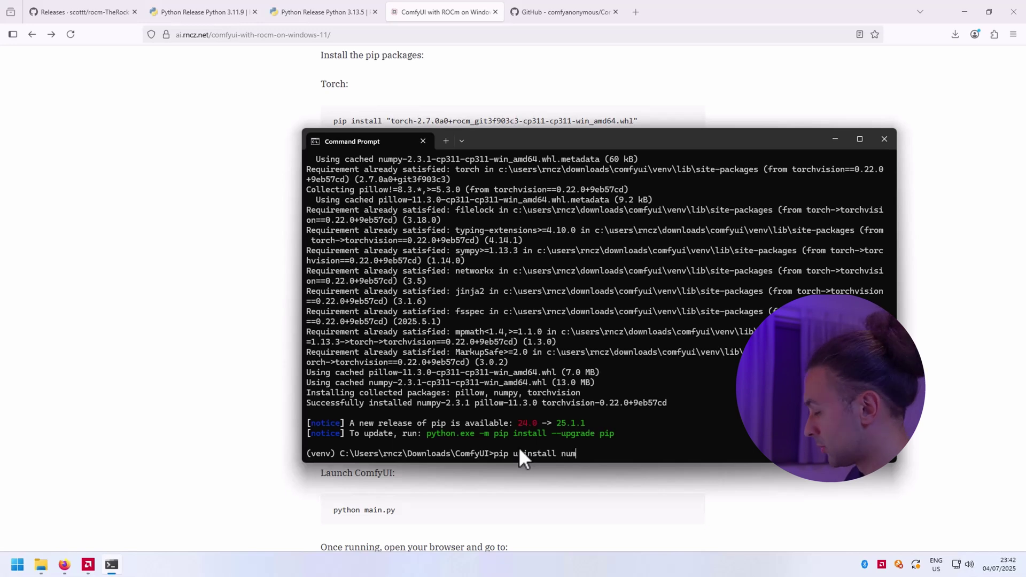
text(py)
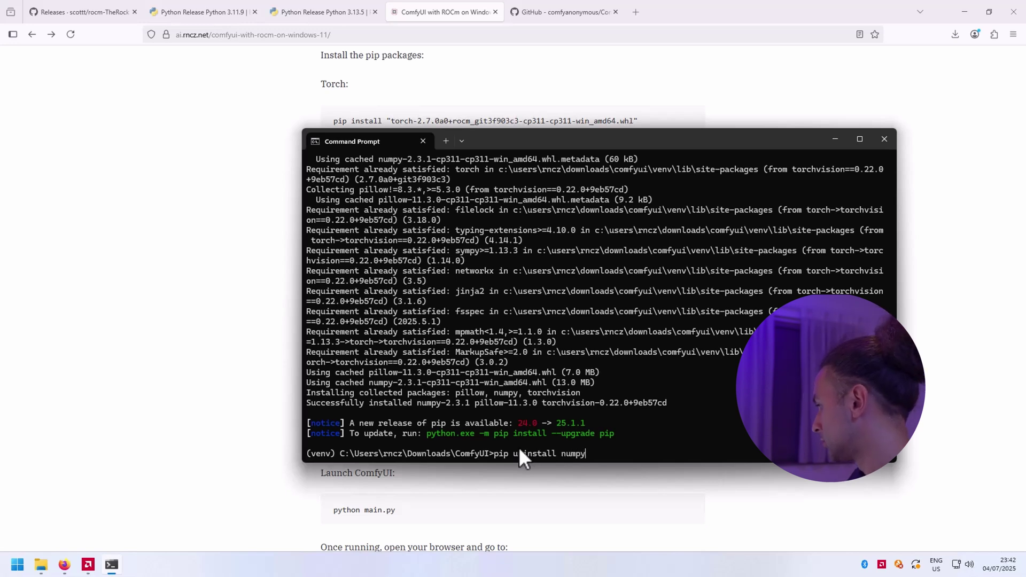
key(Return)
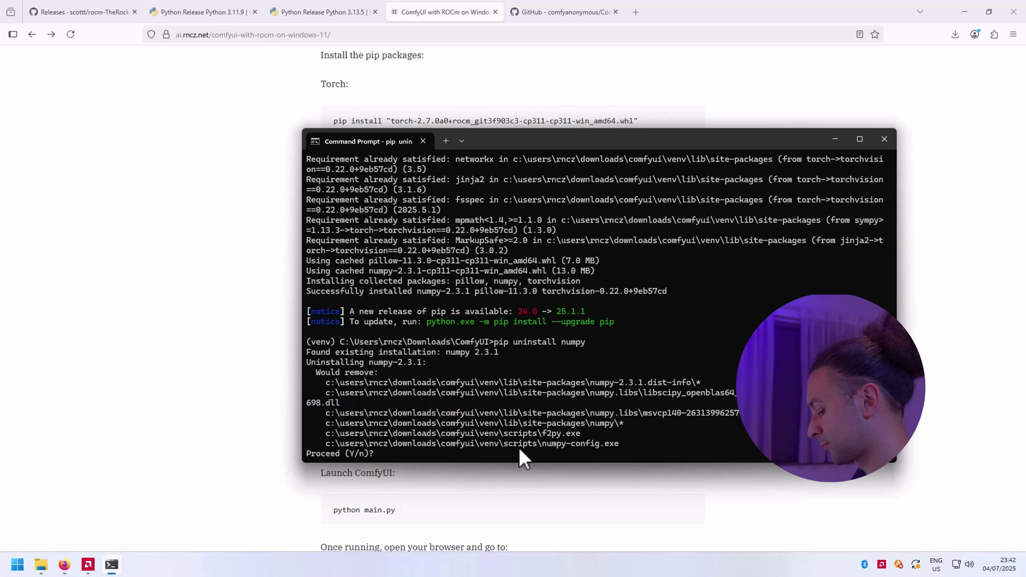
text(y)
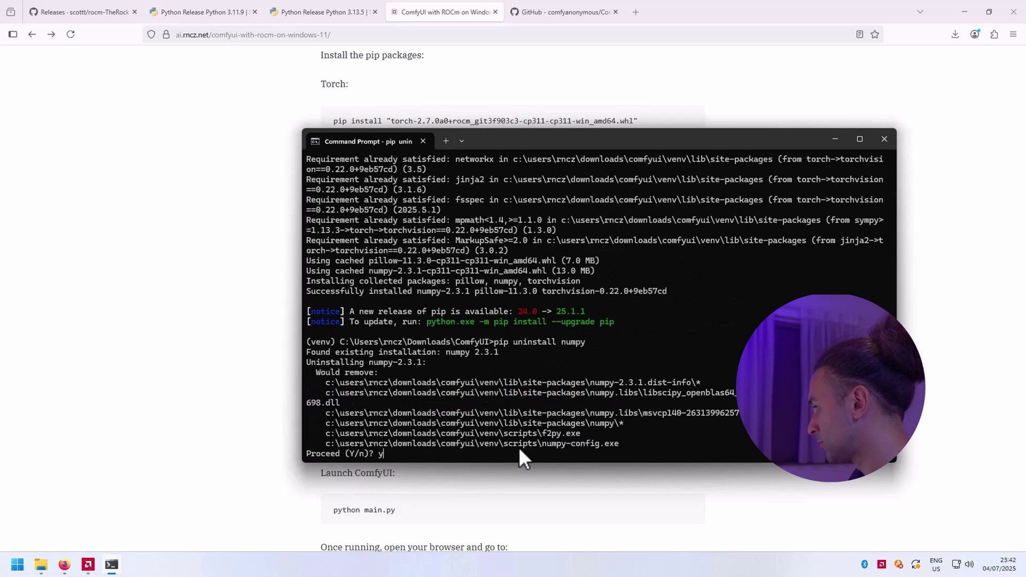
key(Return)
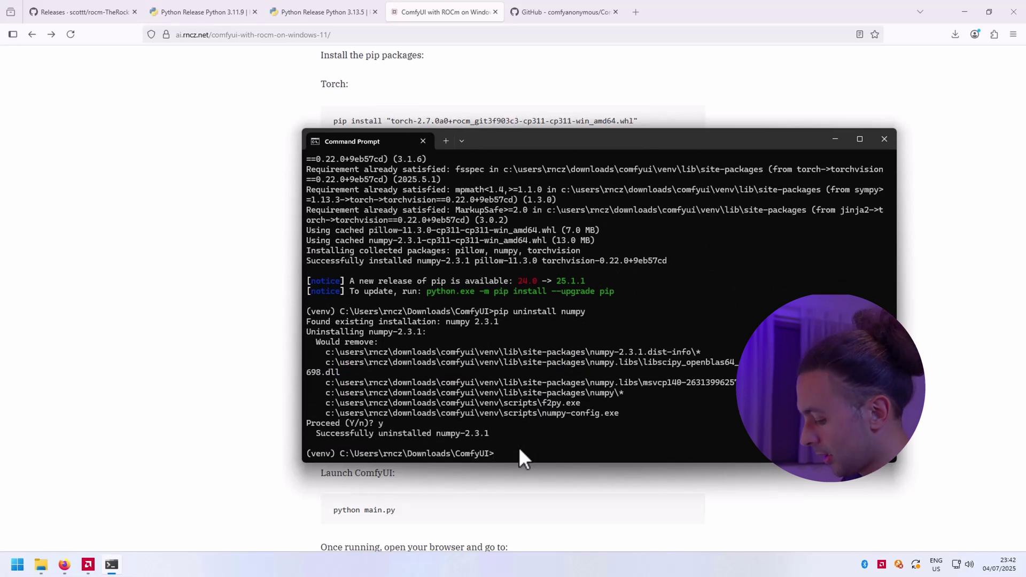
text(pip install)
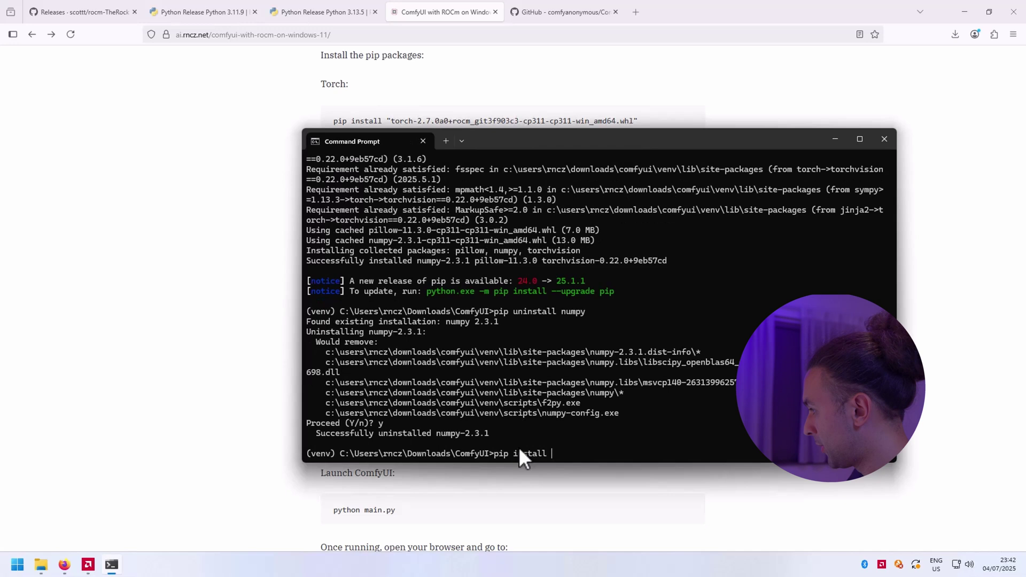
Run 'pip install -r requirements.txt' to install ComfyUI's dependencies
click(267, 513)
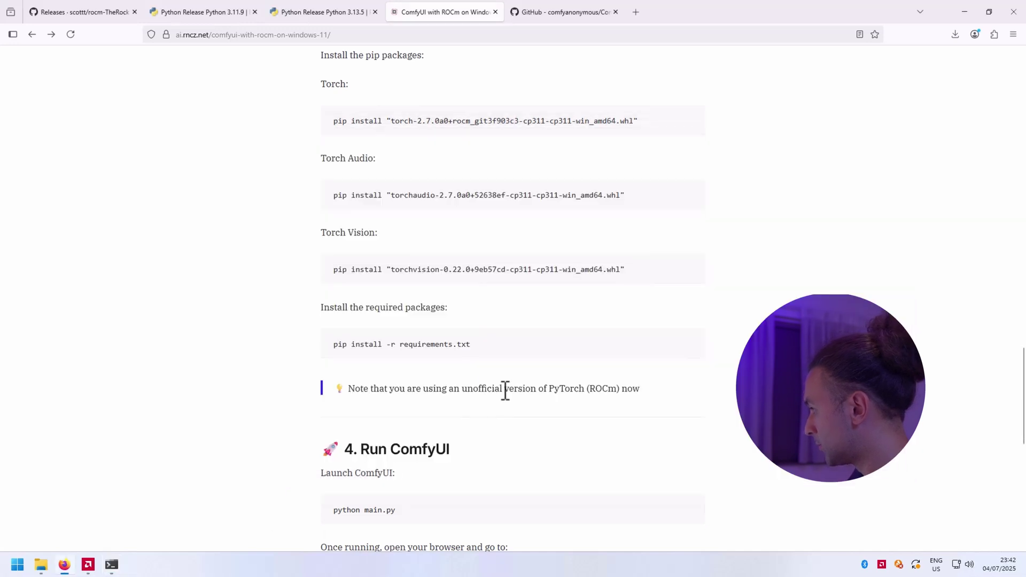
drag(488, 346, 264, 351)
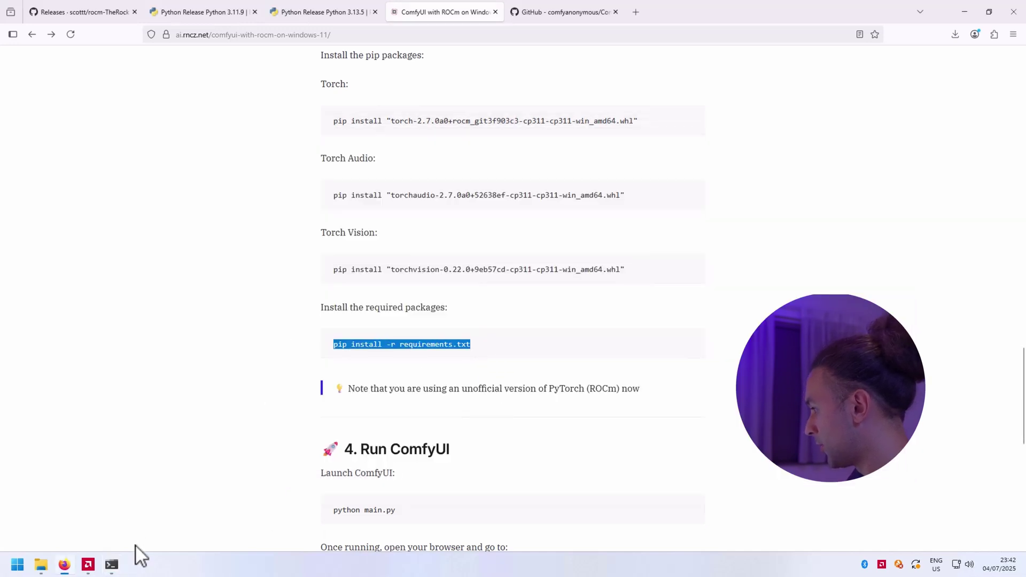
click(111, 564)
text(pip install )
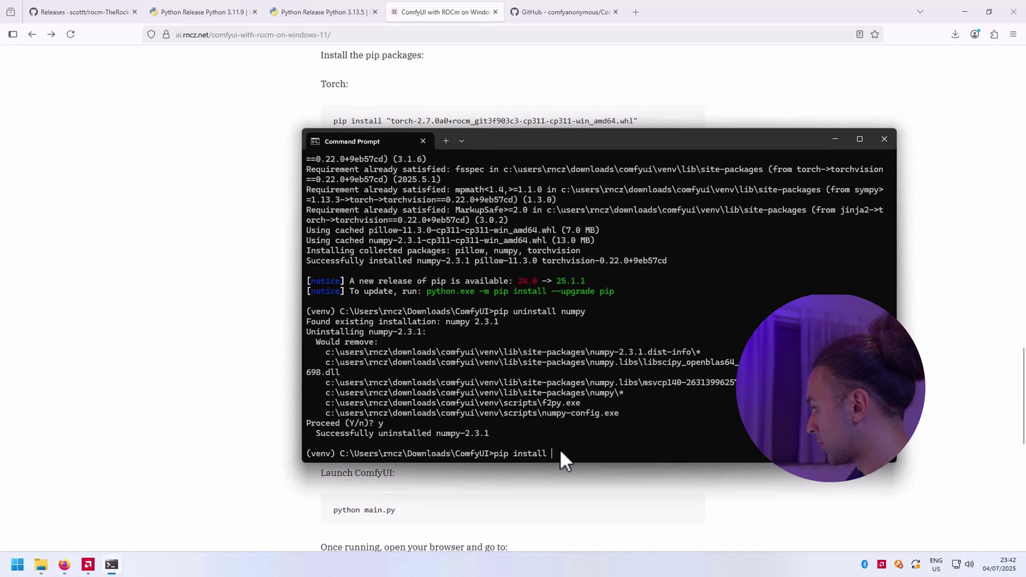
text(-r requirements.txt)
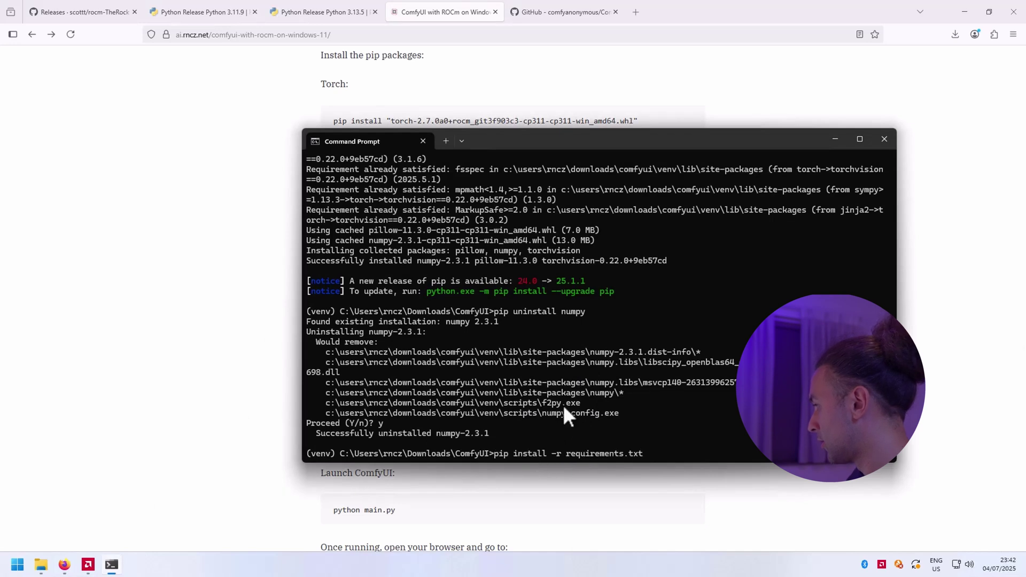
key(Return)
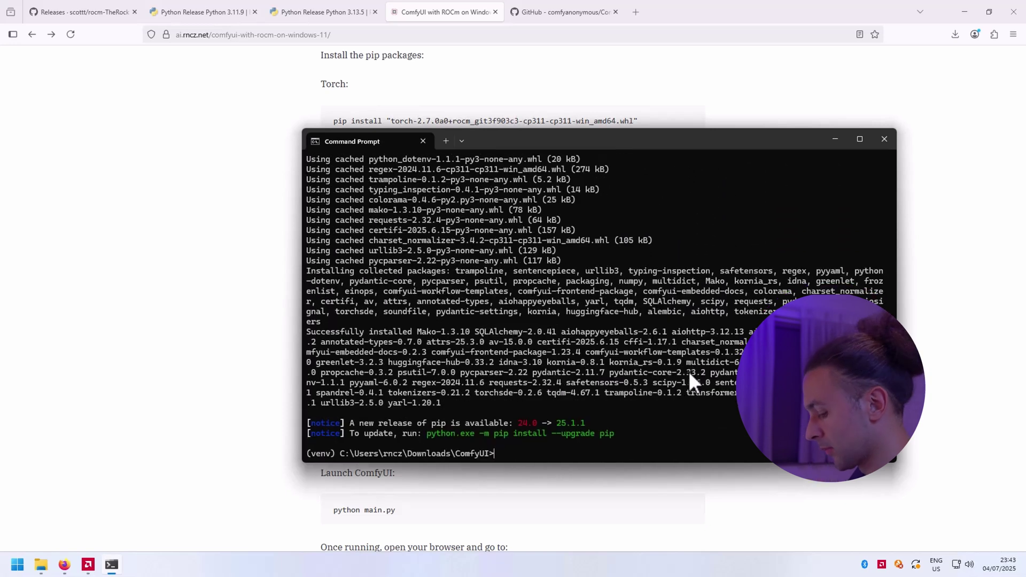
text(pytho)
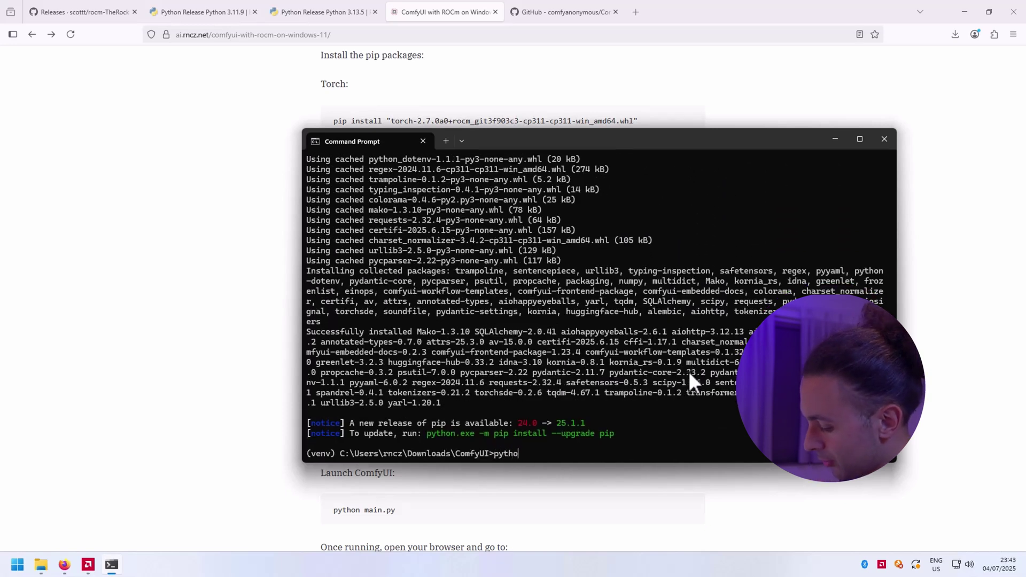
text(n main.py)
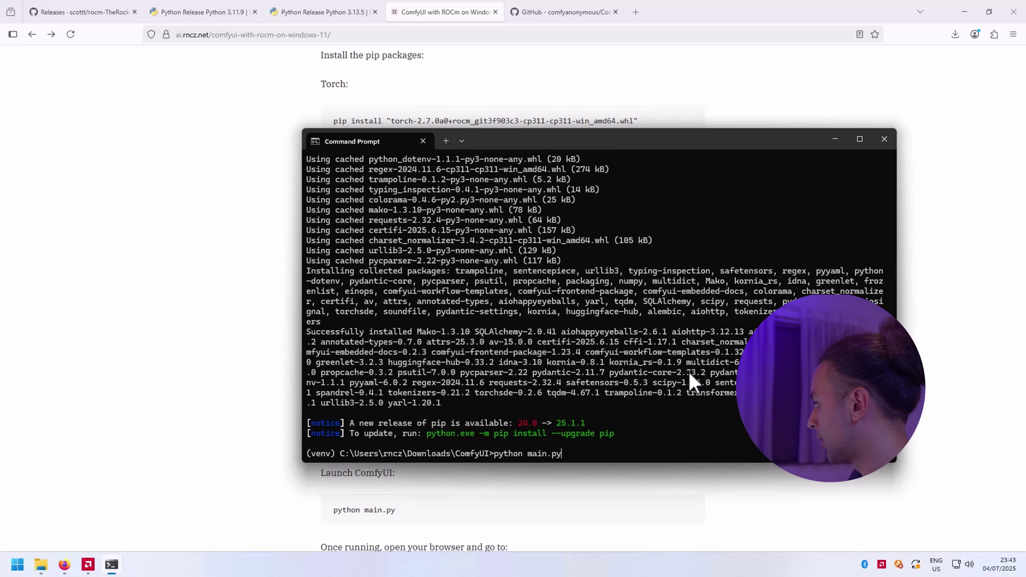
key(Return)
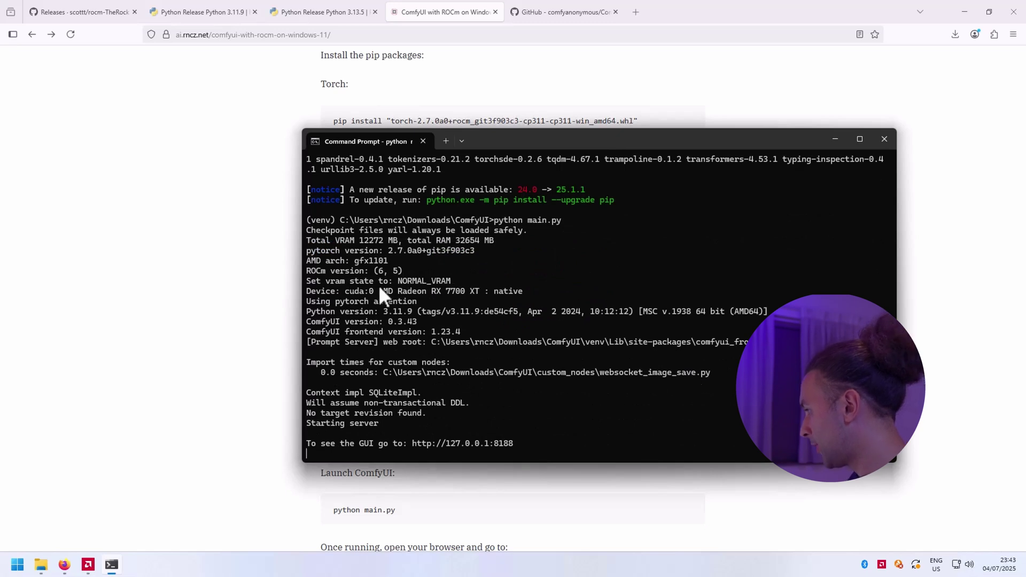
drag(511, 444, 415, 441)
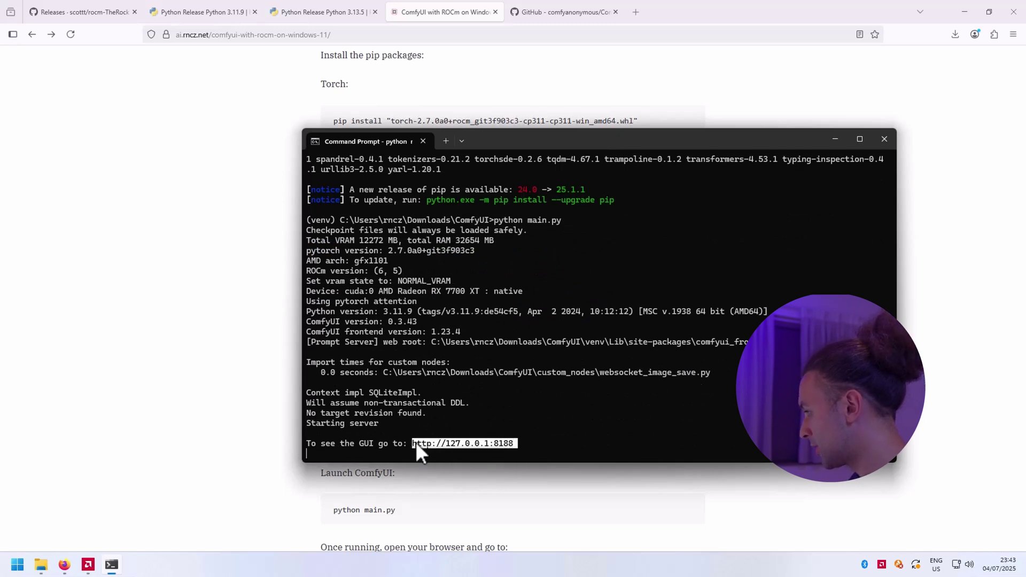
right_click(432, 441)
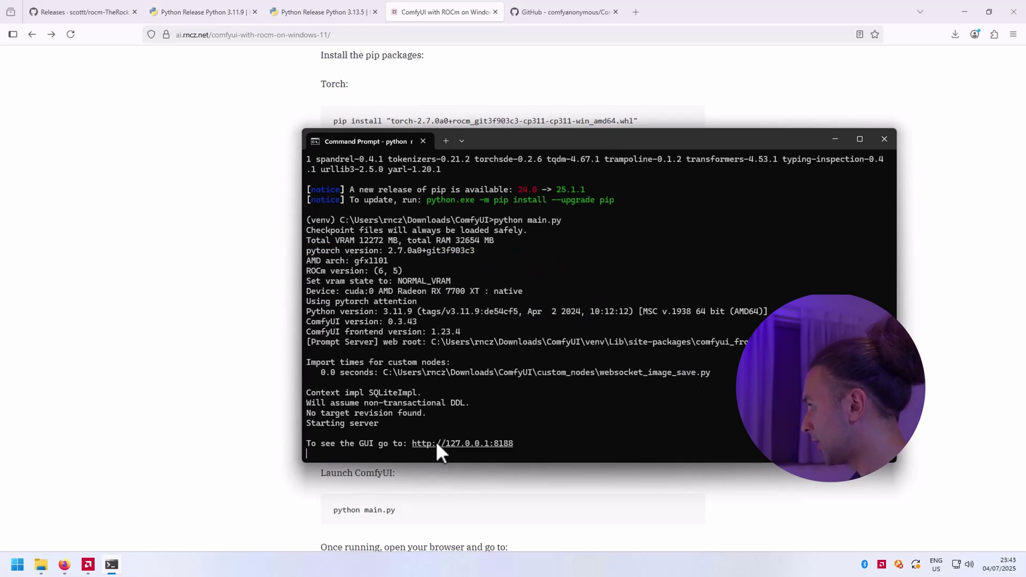
click(636, 16)
key(ctrl+v)
key(Return)
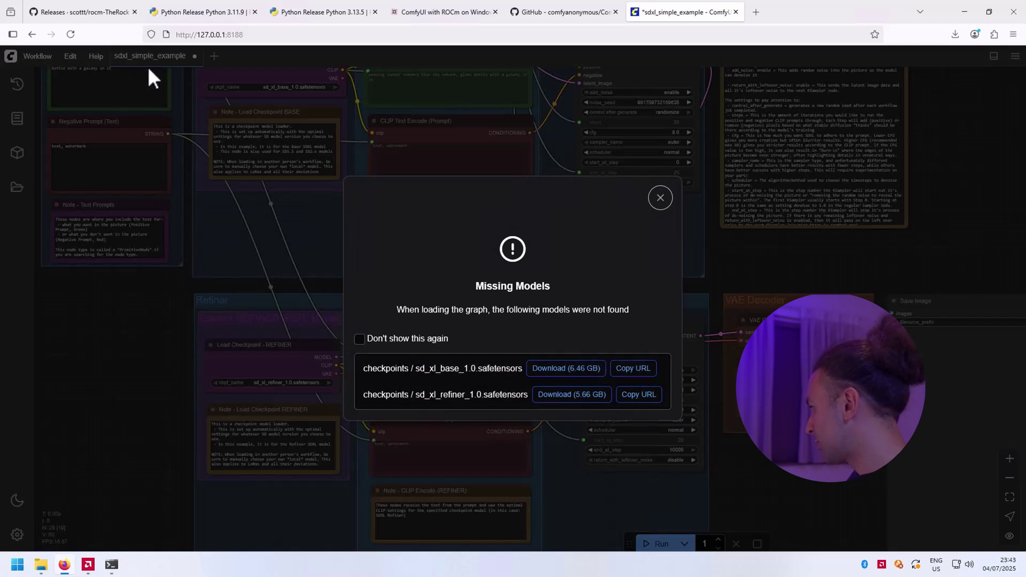
click(660, 199)
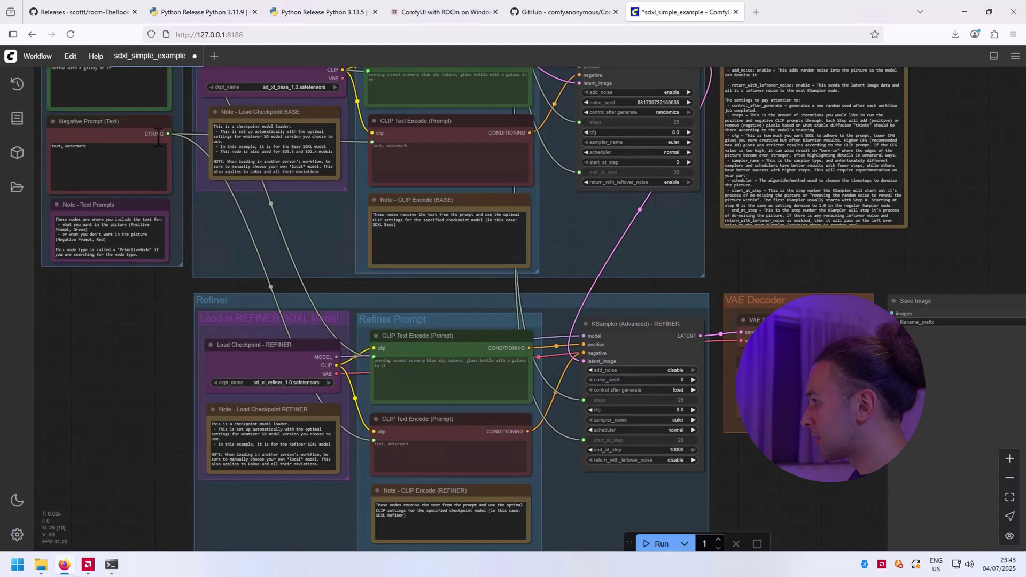
Load the SDXL Simple workflow from the Image category of the workflow templates
click(37, 57)
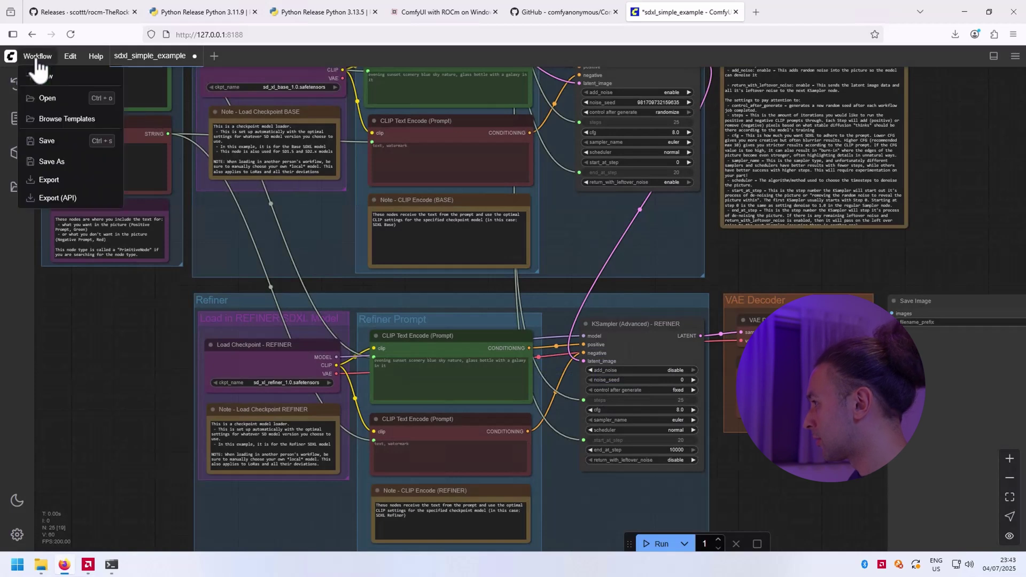
click(68, 122)
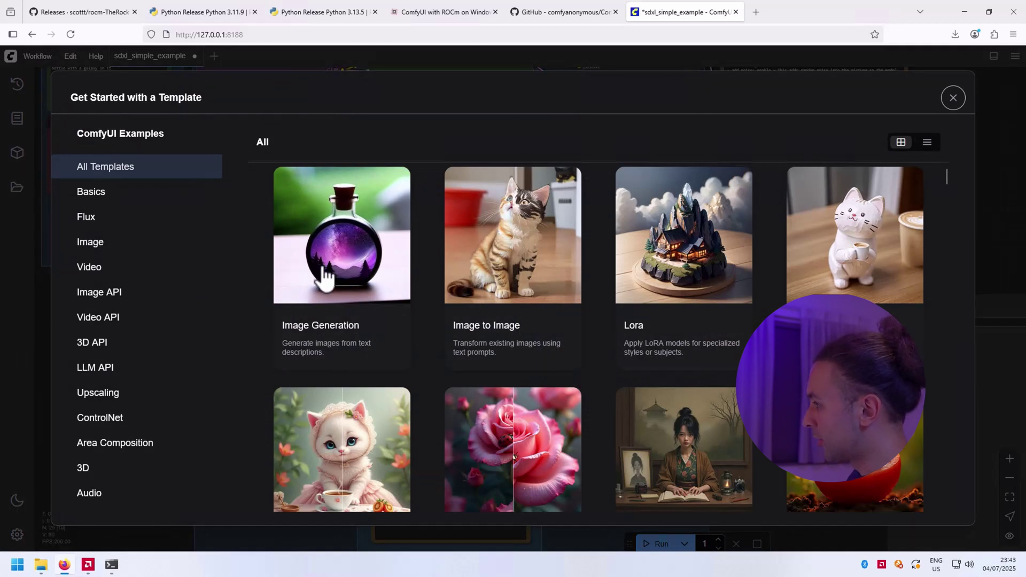
click(101, 246)
scroll(650, 293, down, 5)
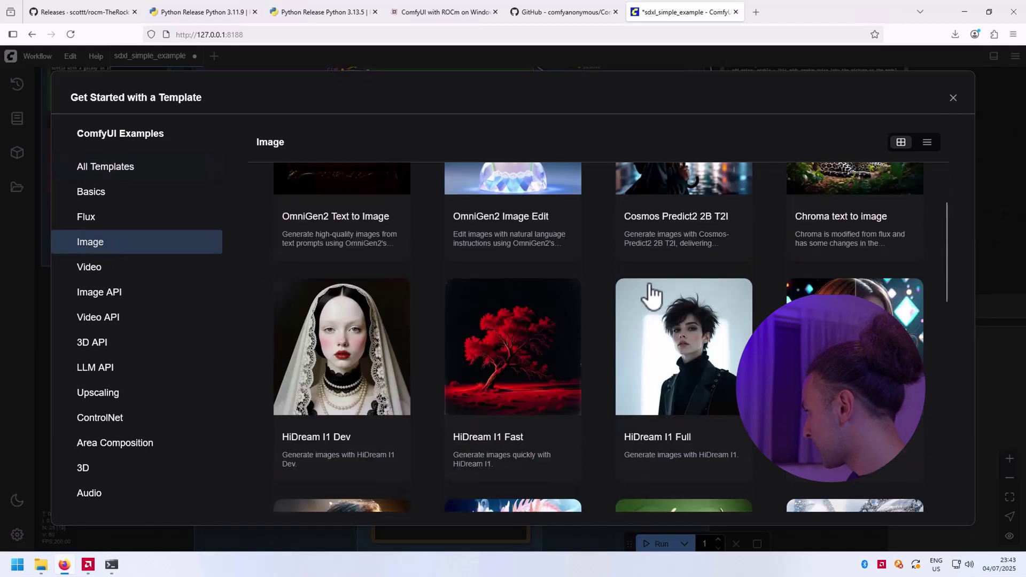
scroll(633, 305, down, 5)
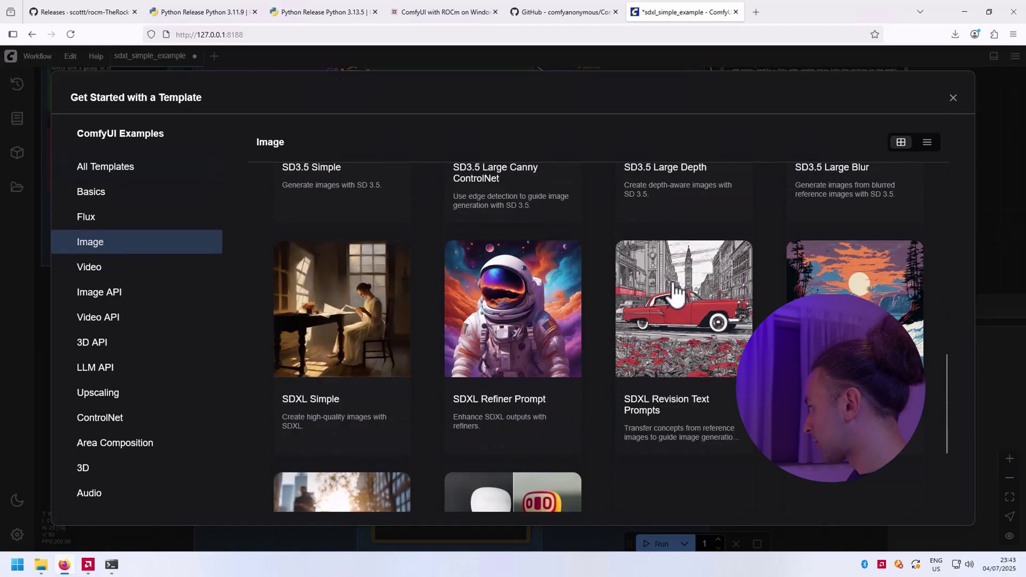
scroll(586, 293, down, 2)
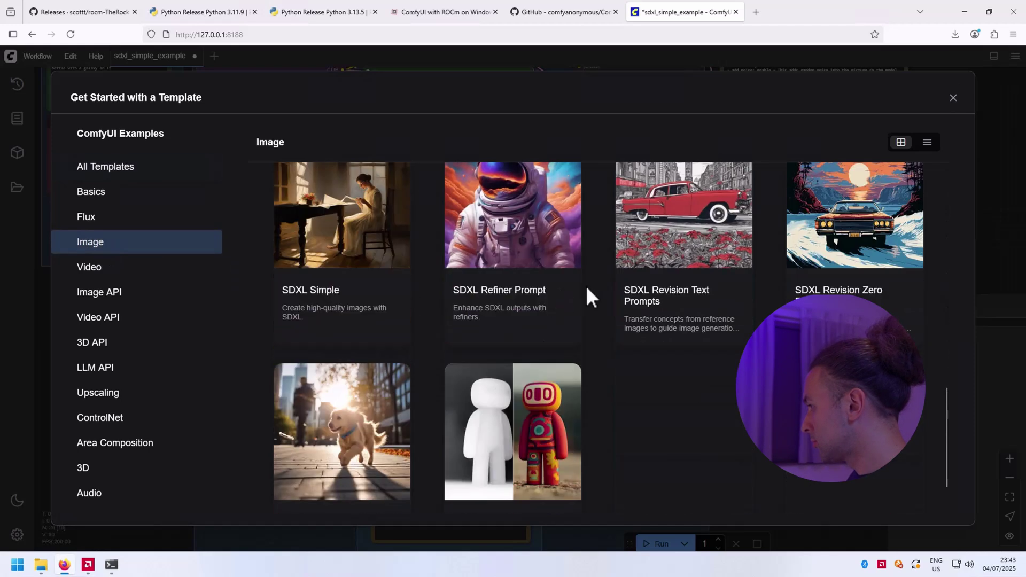
click(369, 246)
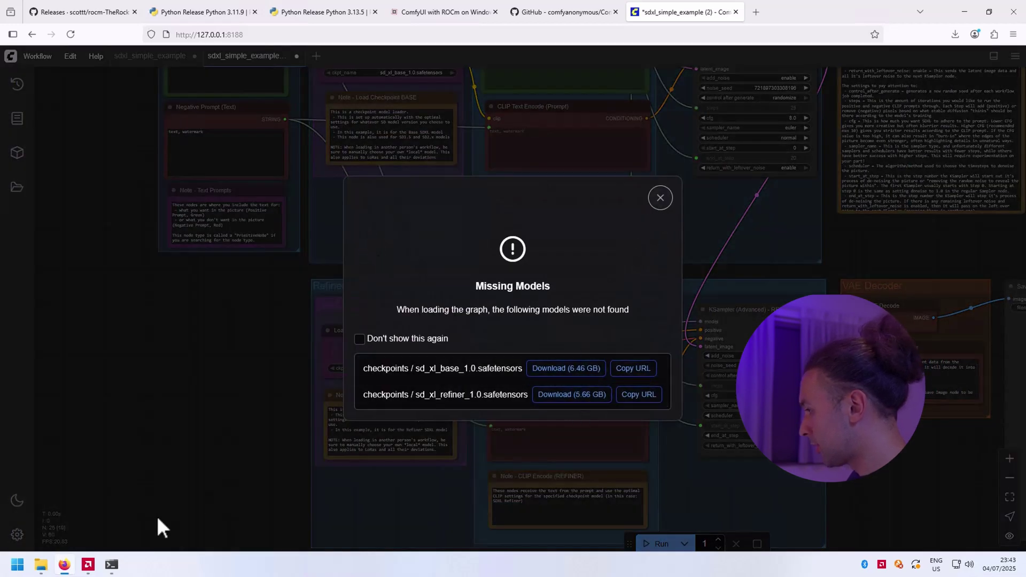
Move sd_xl_base_1.0 and sd_xl_refiner_1.0 from Downloads into the ComfyUI folder, then open it
mouse_move(41, 566)
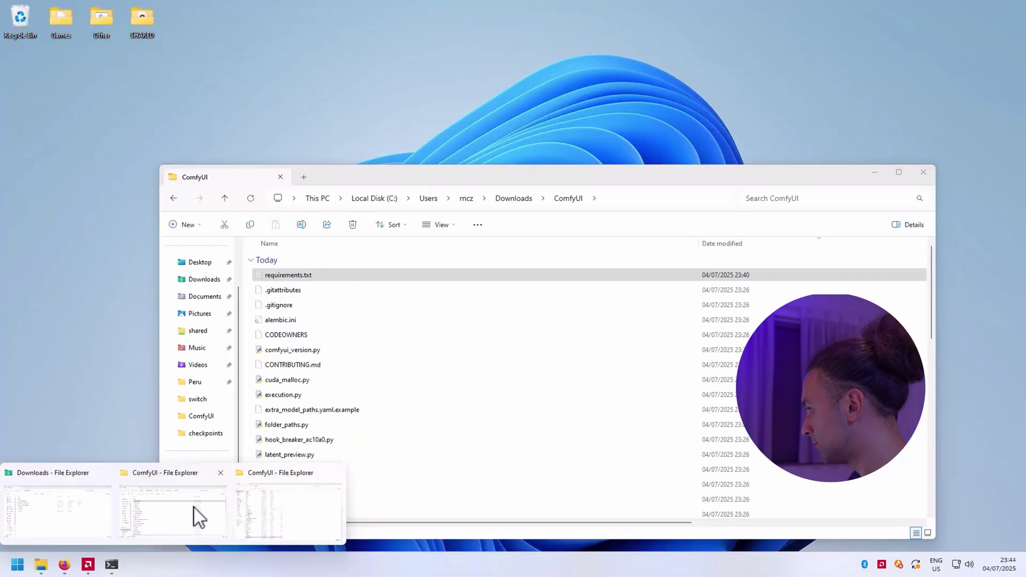
click(57, 512)
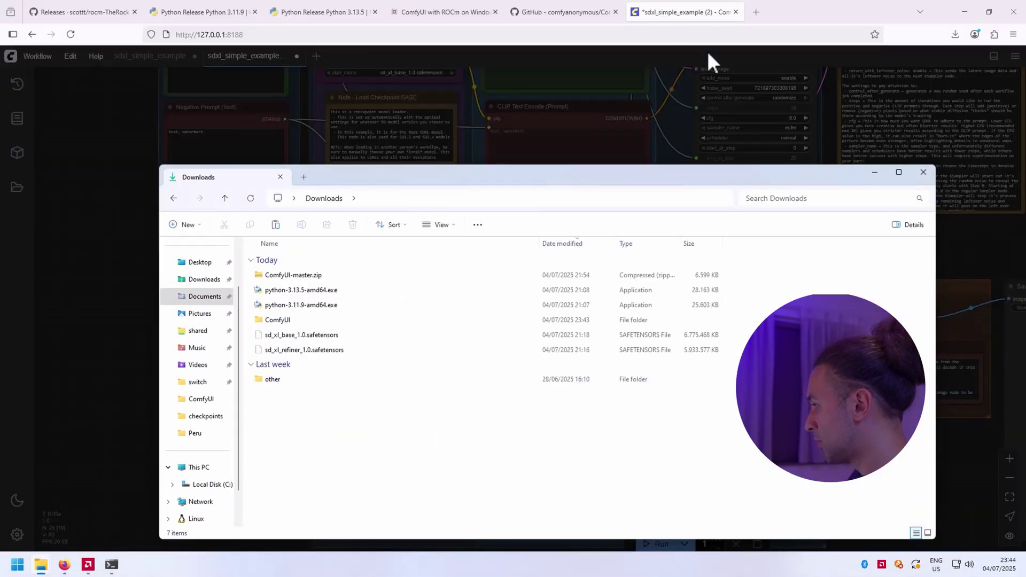
click(313, 350)
shift+click(315, 337)
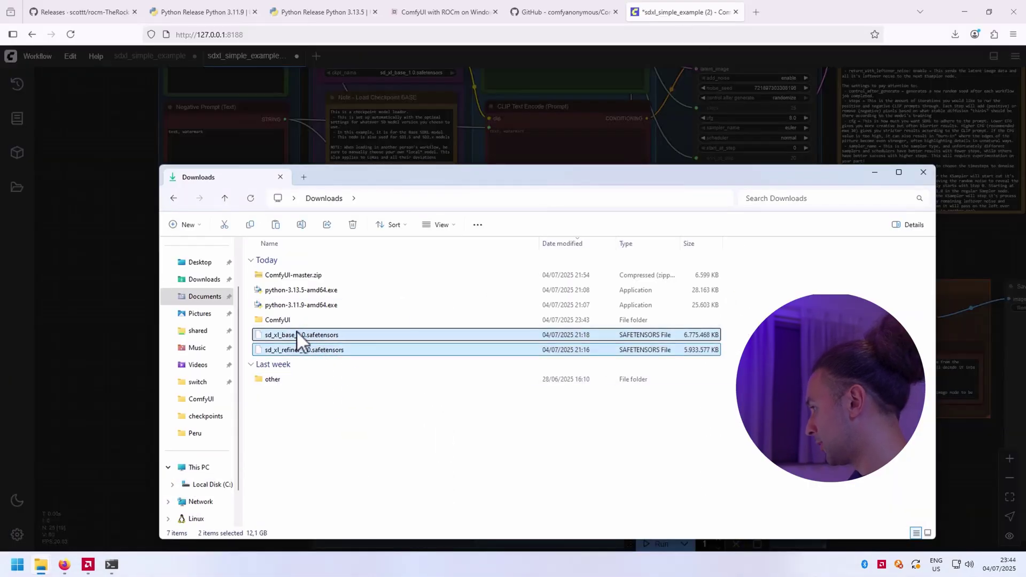
drag(297, 331, 286, 319)
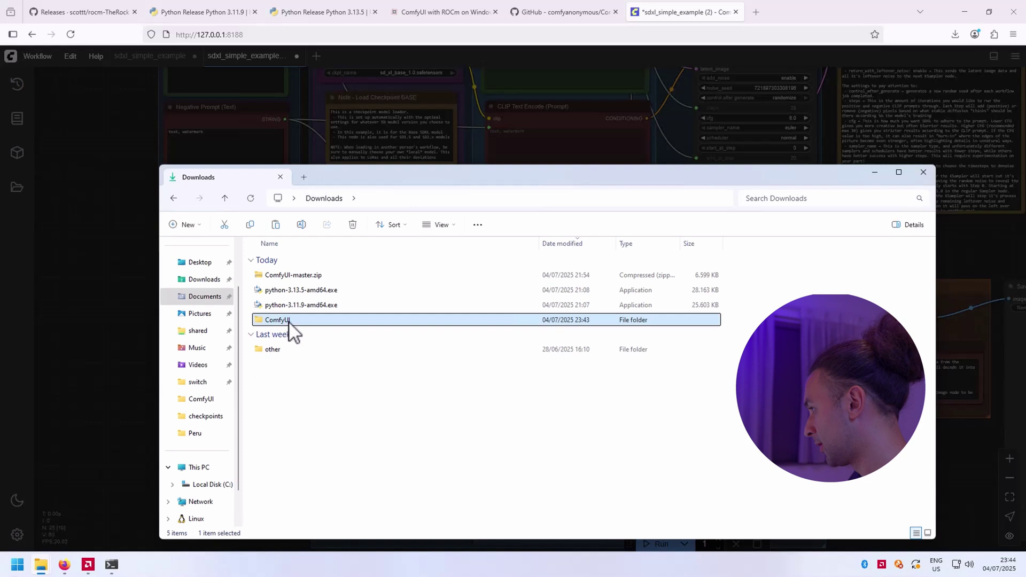
double_click(288, 320)
Sort ComfyUI by date modified, move both SDXL safetensors into models, and open models
scroll(327, 417, down, 1)
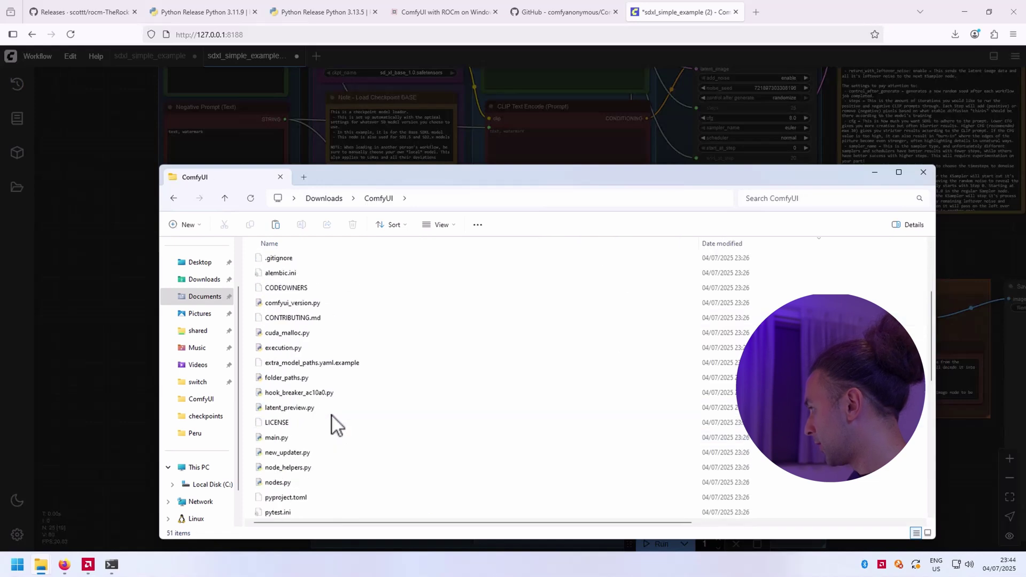
scroll(332, 415, up, 1)
click(722, 240)
click(722, 244)
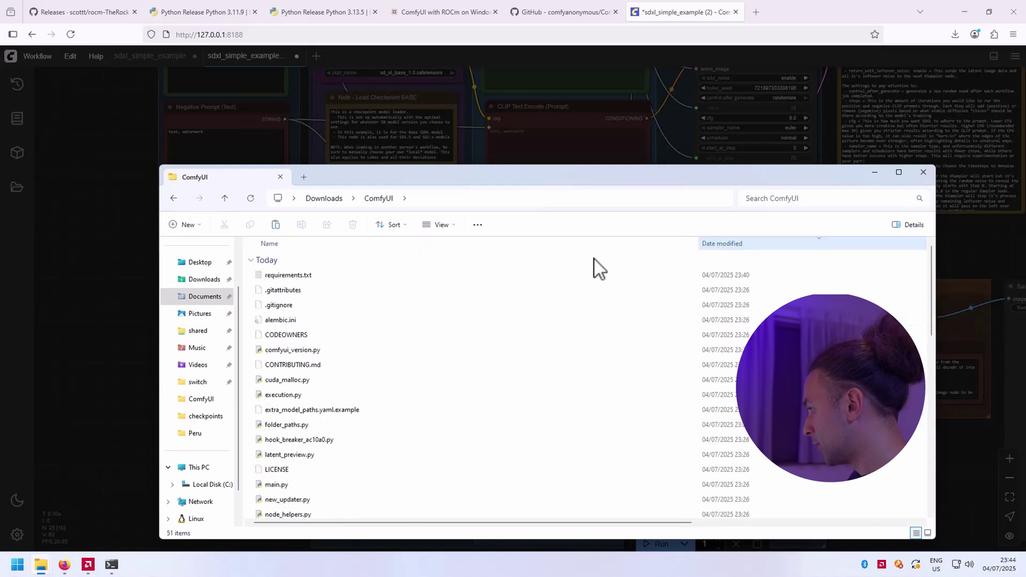
scroll(336, 400, down, 7)
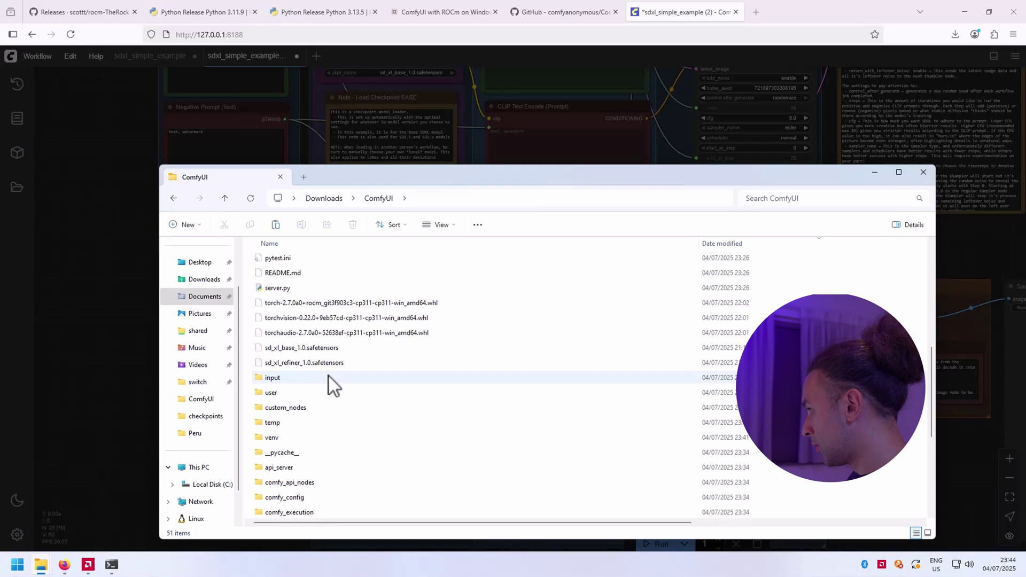
click(302, 348)
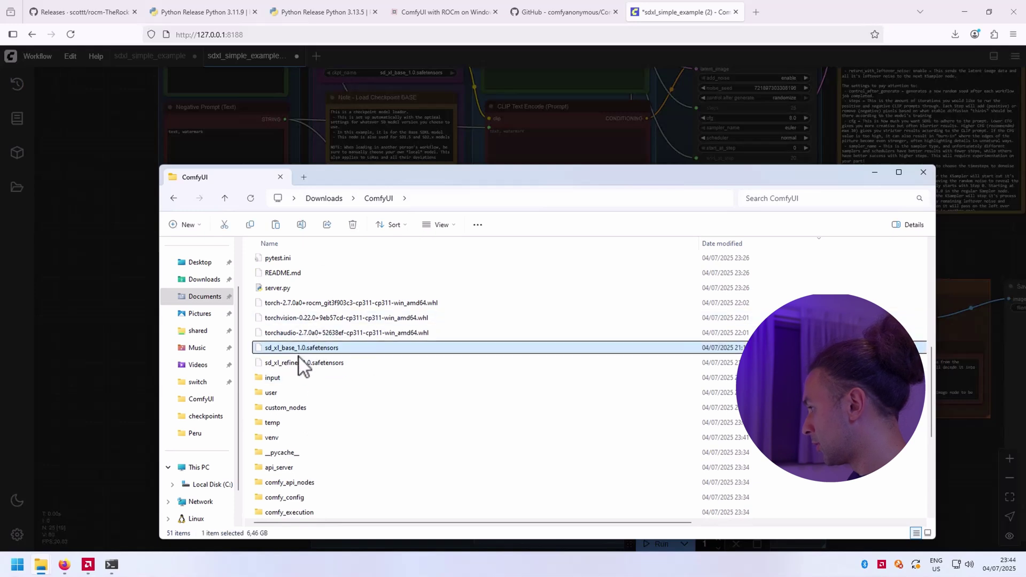
ctrl+click(302, 363)
scroll(320, 386, down, 1)
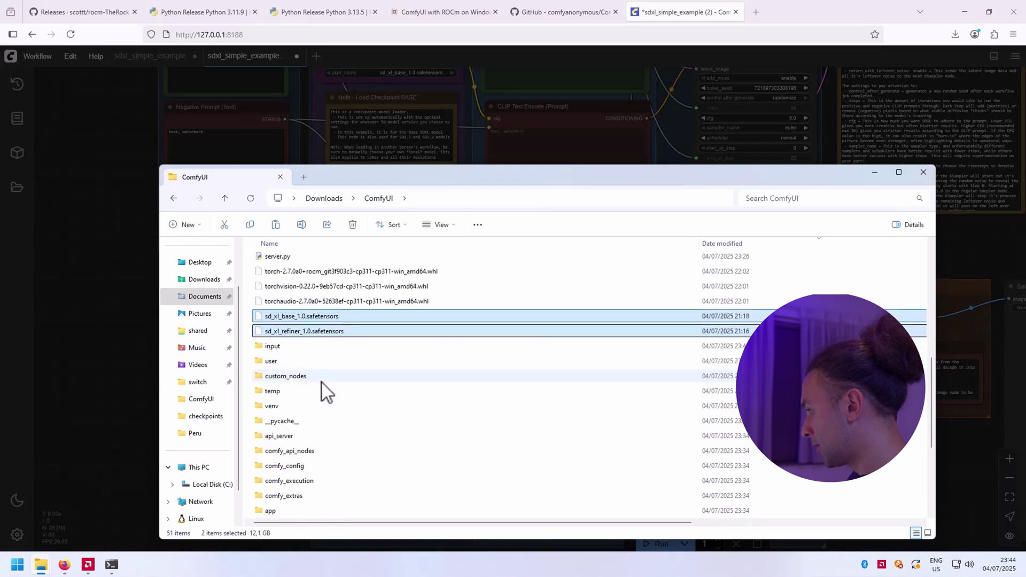
scroll(309, 417, down, 2)
scroll(300, 385, up, 1)
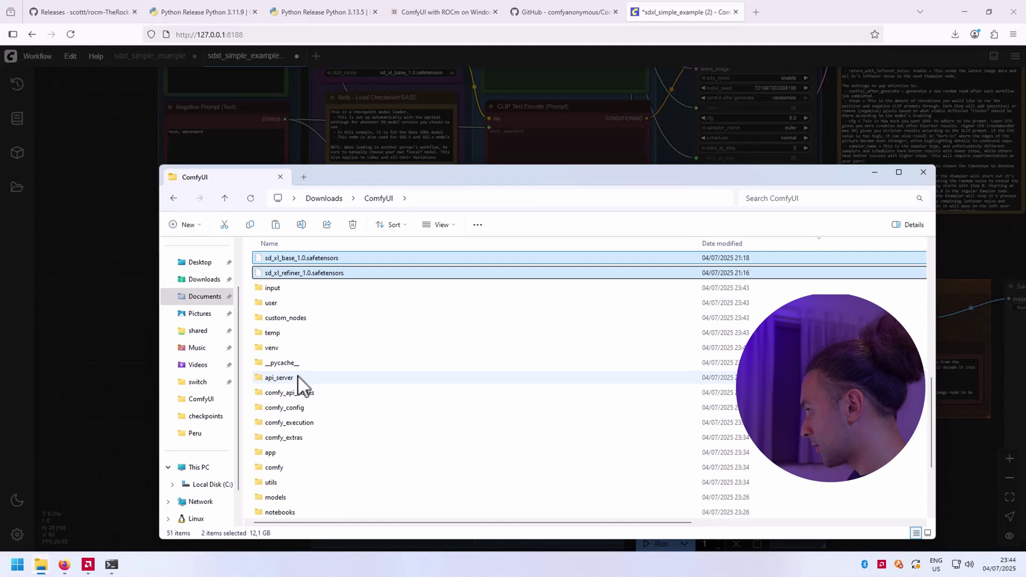
drag(293, 276, 287, 503)
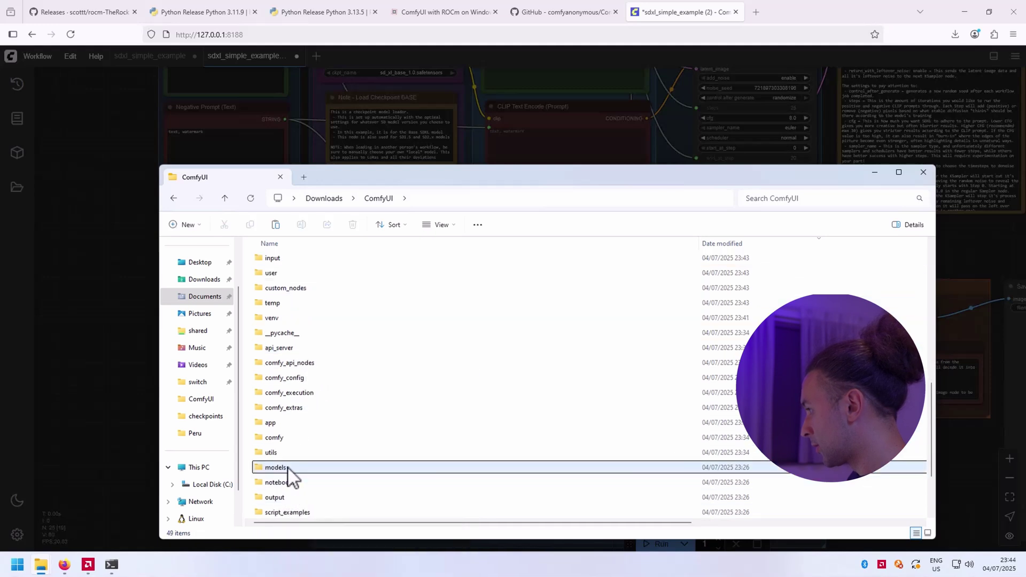
double_click(288, 469)
Move both SDXL safetensors files into the checkpoints folder and return to ComfyUI
click(299, 289)
drag(314, 282, 291, 306)
ctrl+click(304, 291)
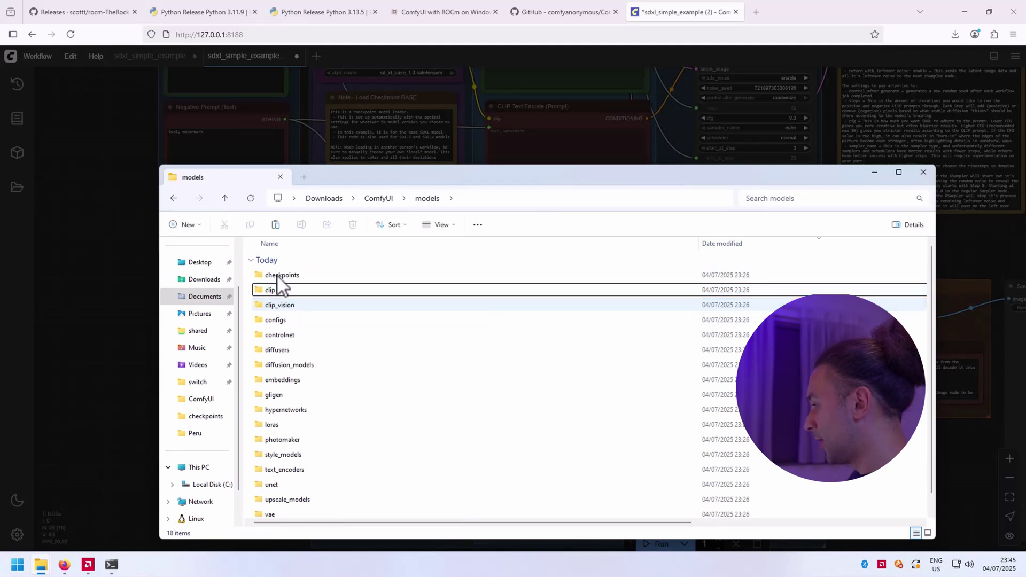
click(105, 137)
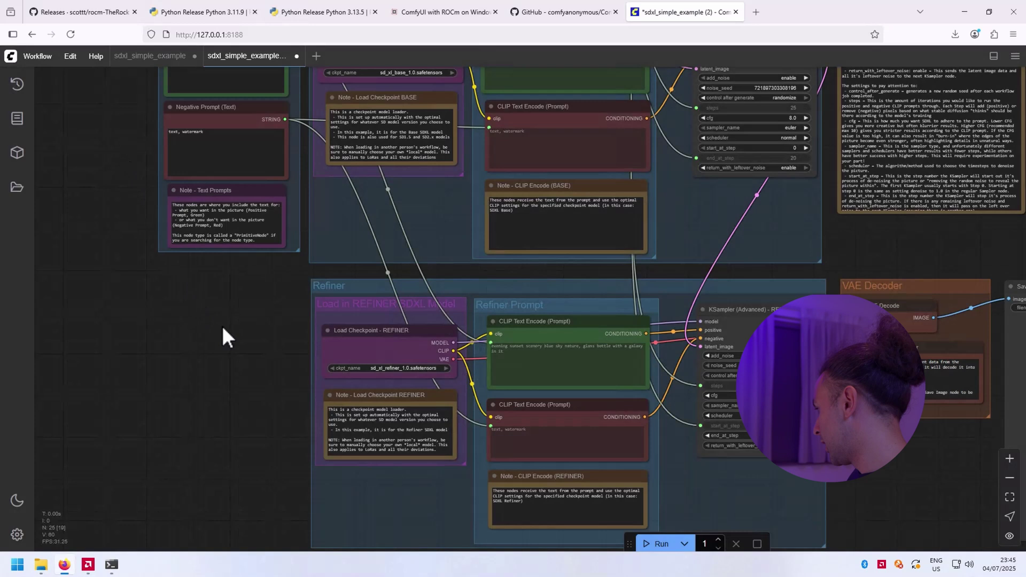
Run the SDXL Simple workflow and bring up AMD Software's RX 7700 XT performance metrics
click(653, 543)
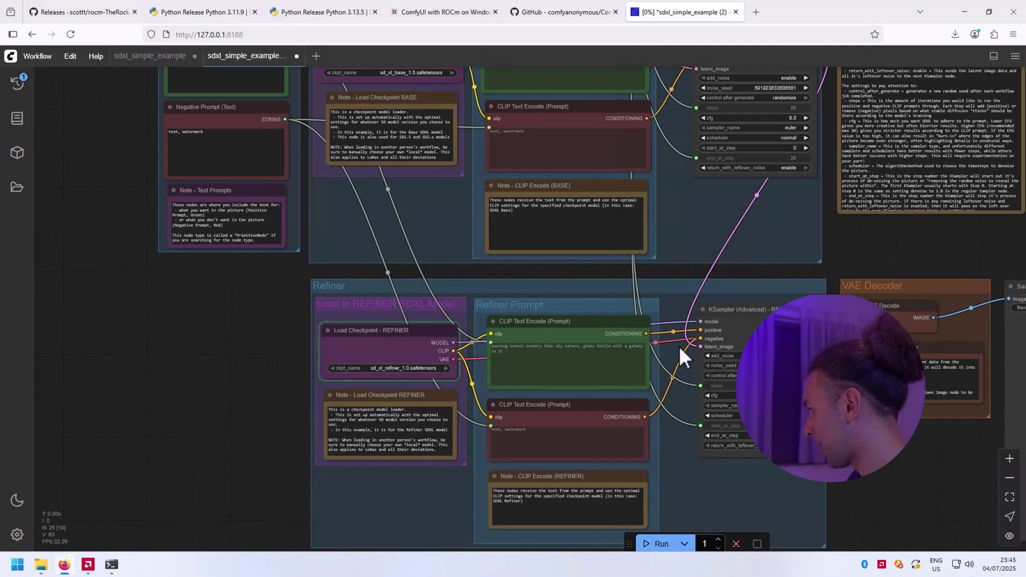
drag(858, 252, 576, 273)
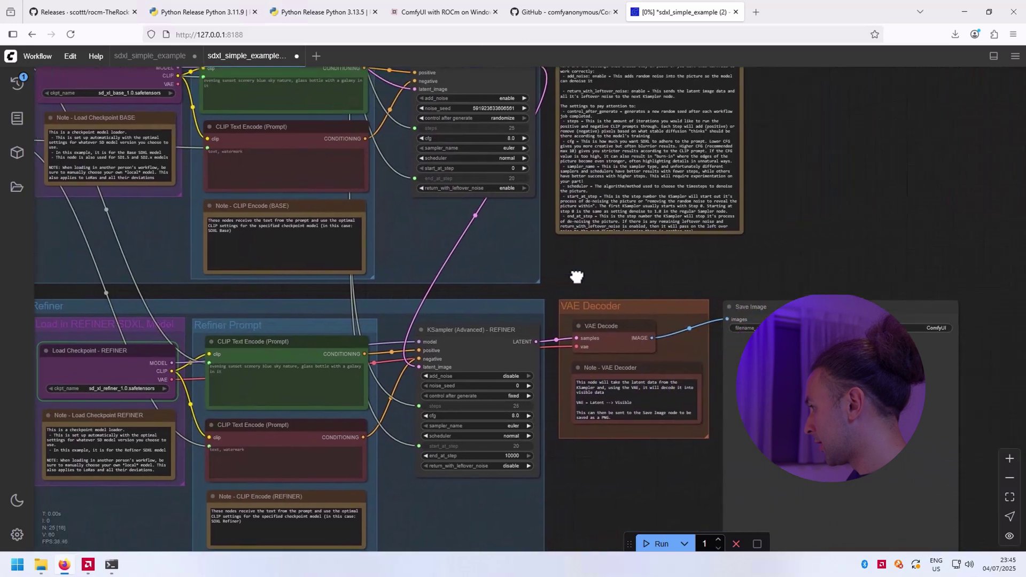
click(88, 564)
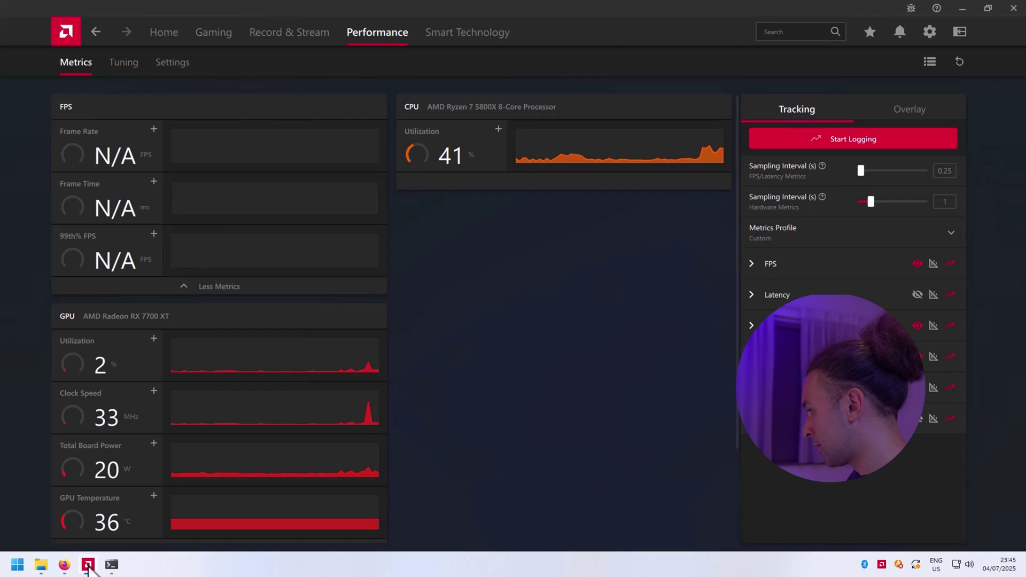
Snap the browser right and AMD Software left to watch GPU load, then maximize ComfyUI
key(super+Right)
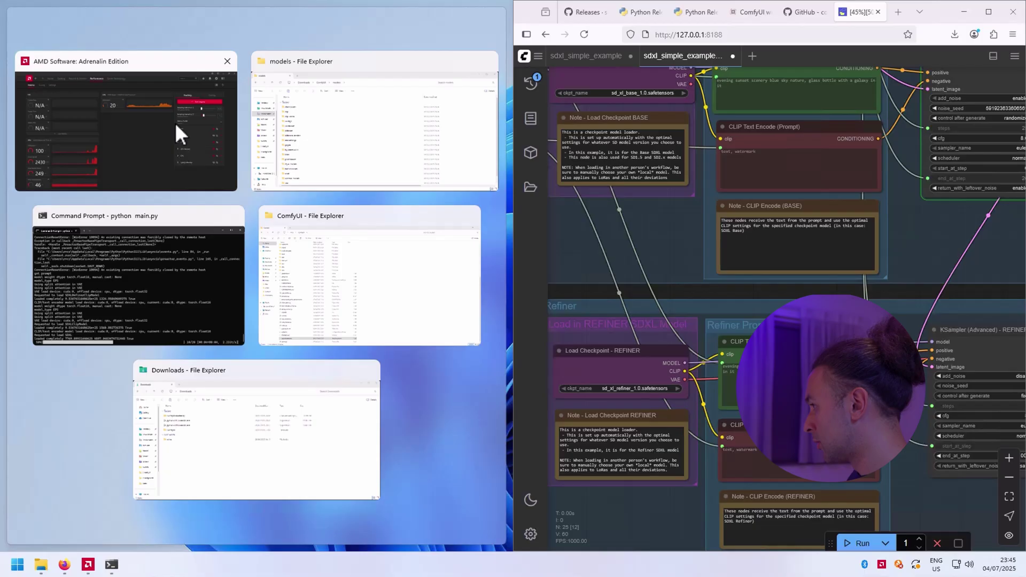
click(175, 123)
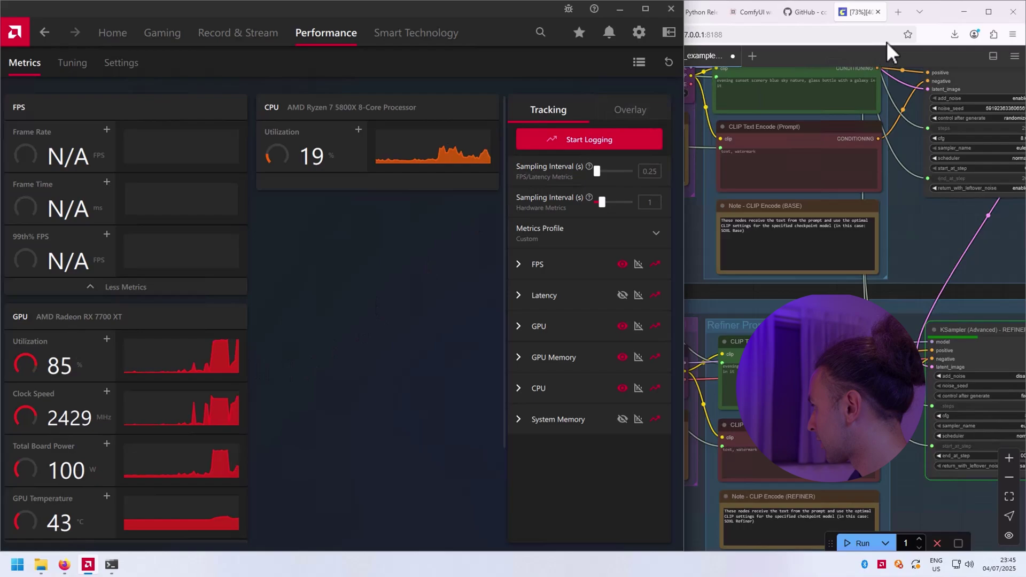
double_click(943, 16)
drag(721, 222, 609, 163)
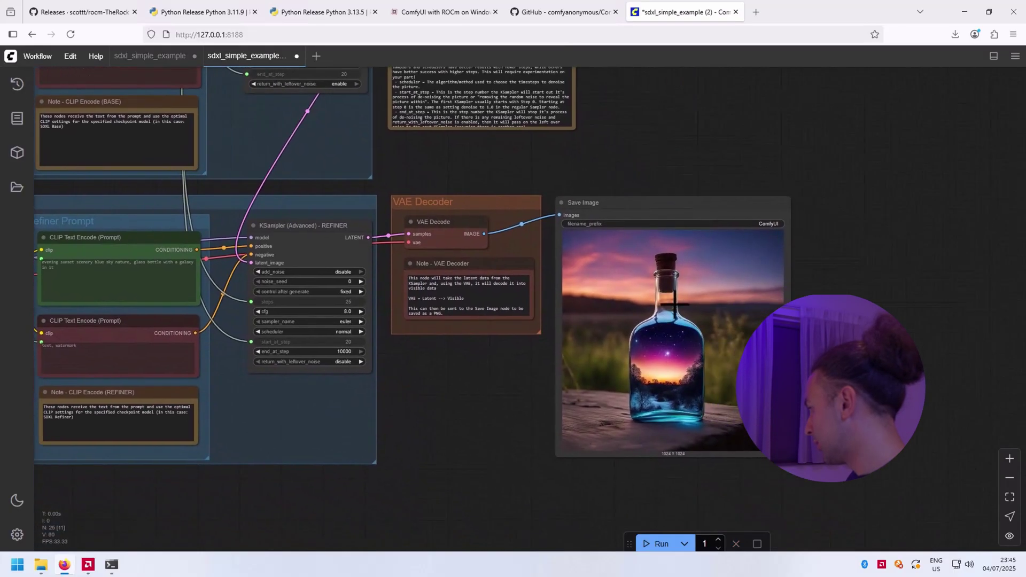
Open ComfyUI_00001_.png from the Save Image node's preview in a new Firefox tab
click(676, 306)
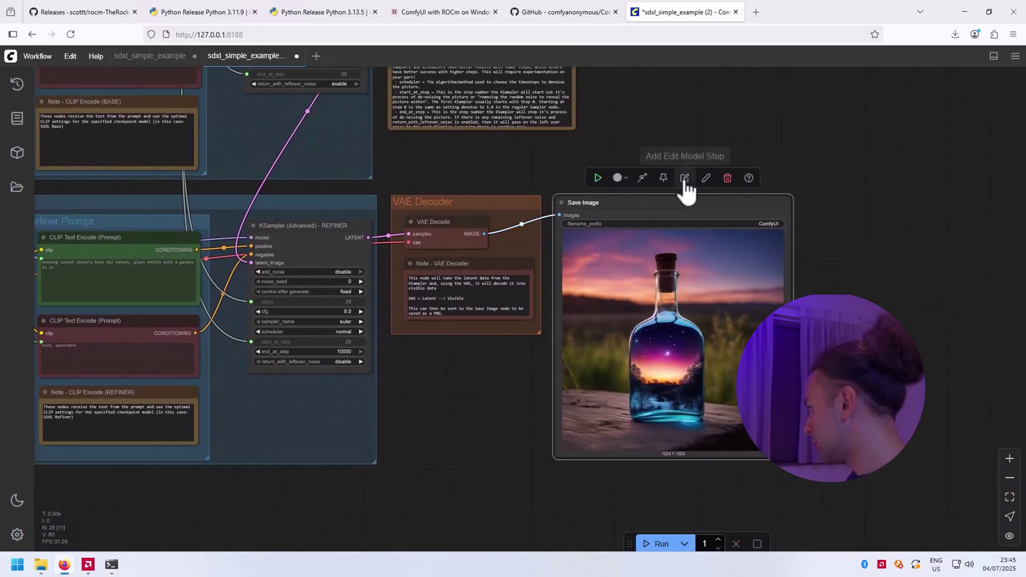
right_click(672, 256)
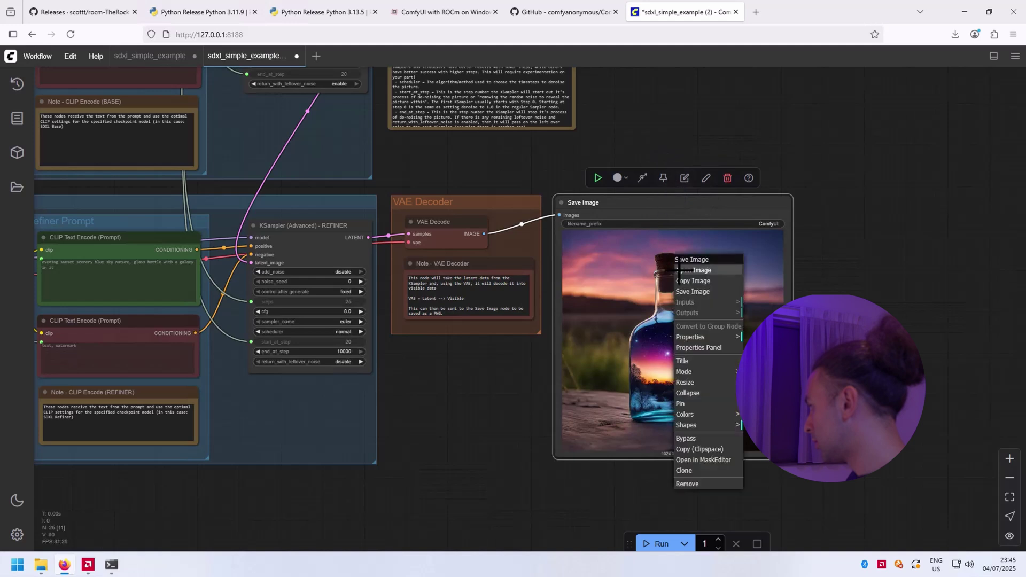
click(693, 270)
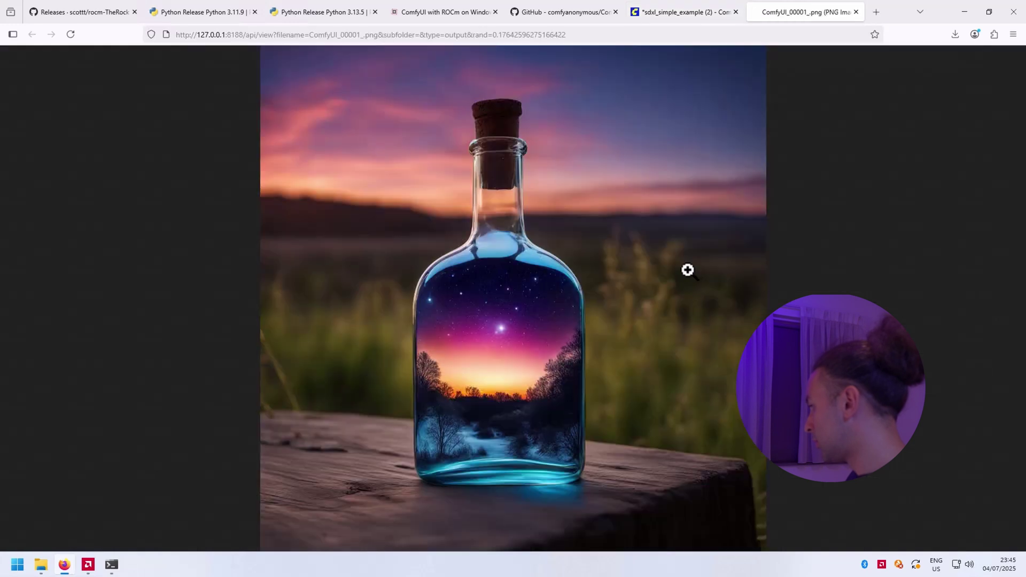